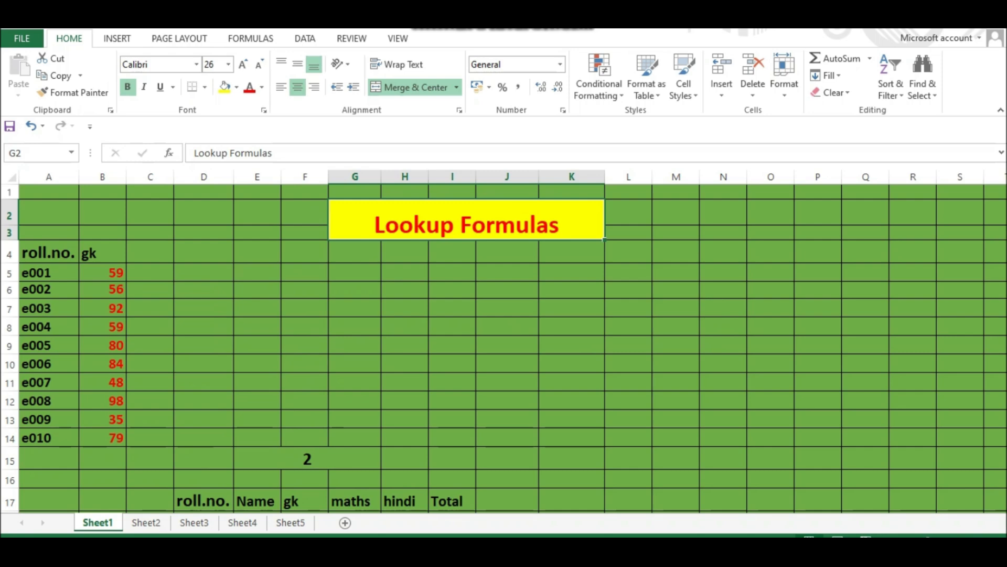
- Examine the roll number and gk score list in columns A and B
{"action": "left_click_drag", "start_coordinate": [47, 253], "coordinate": [102, 438]}
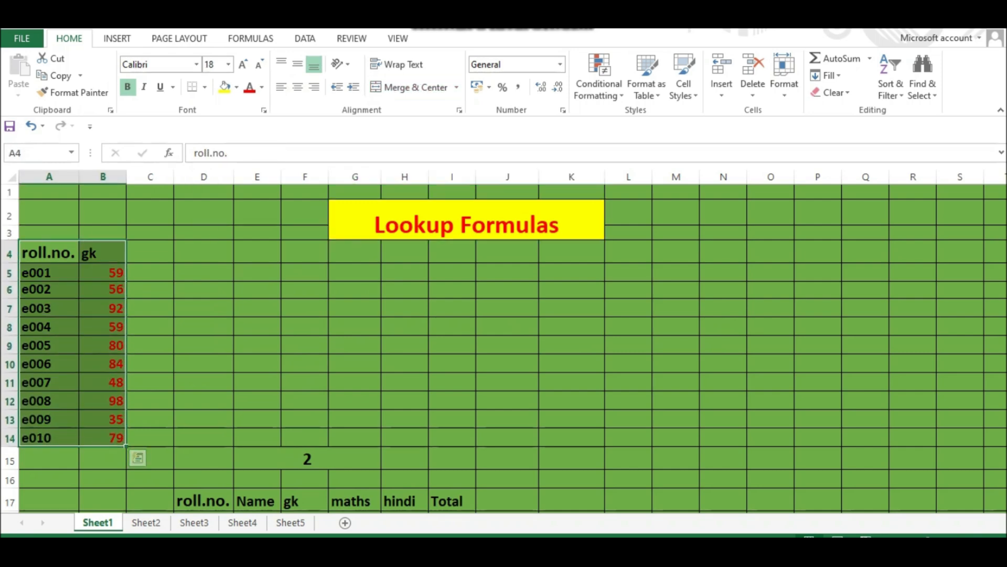
{"action": "left_click", "coordinate": [49, 272]}
{"action": "left_click", "coordinate": [49, 252]}
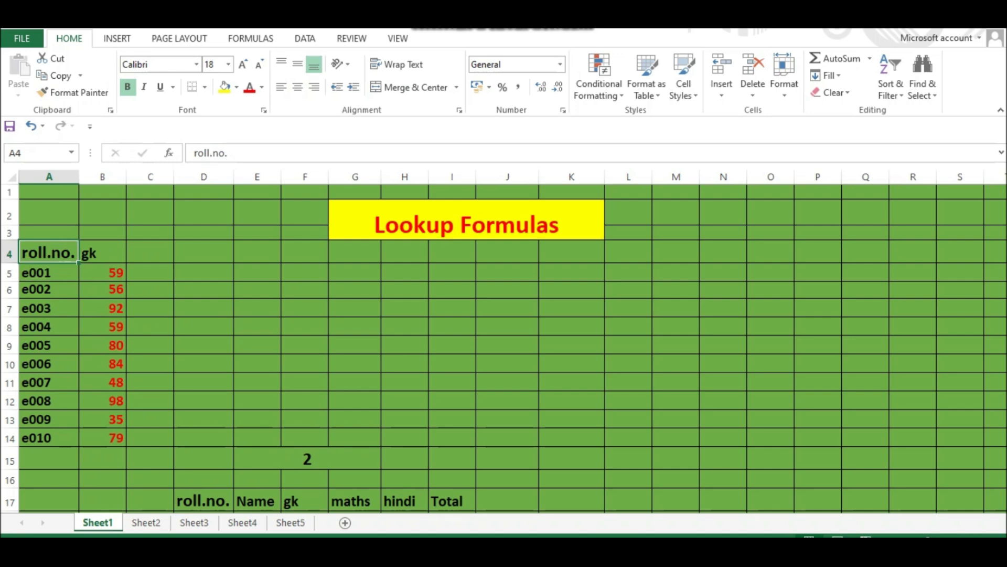
{"action": "left_click", "coordinate": [103, 253]}
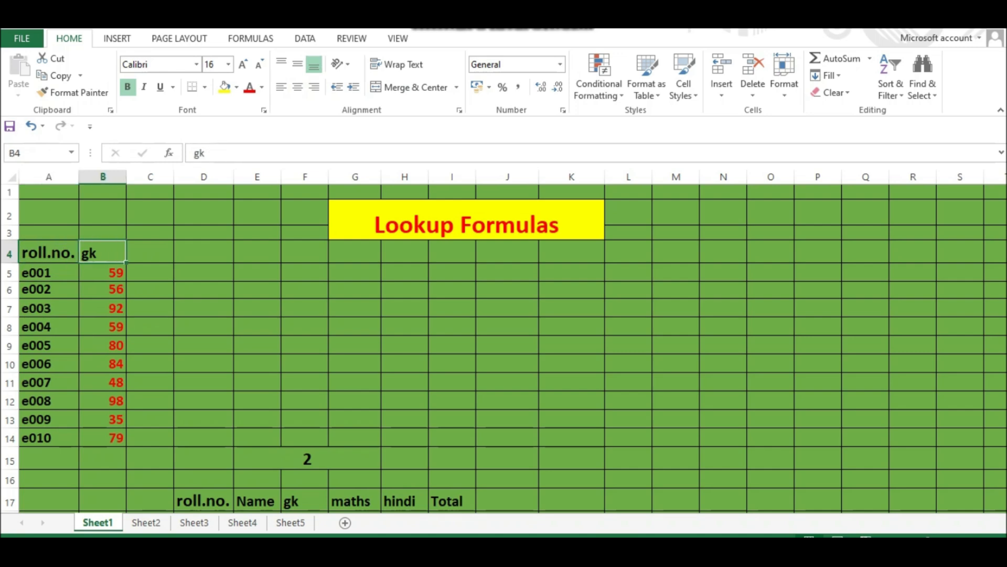
{"action": "left_click_drag", "start_coordinate": [49, 252], "coordinate": [102, 400]}
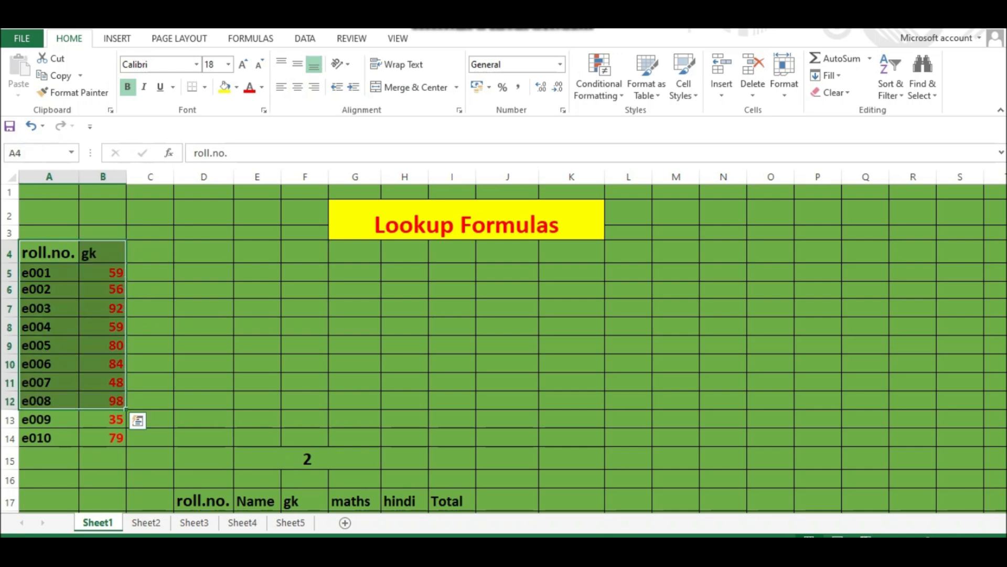
{"action": "left_click", "coordinate": [102, 308]}
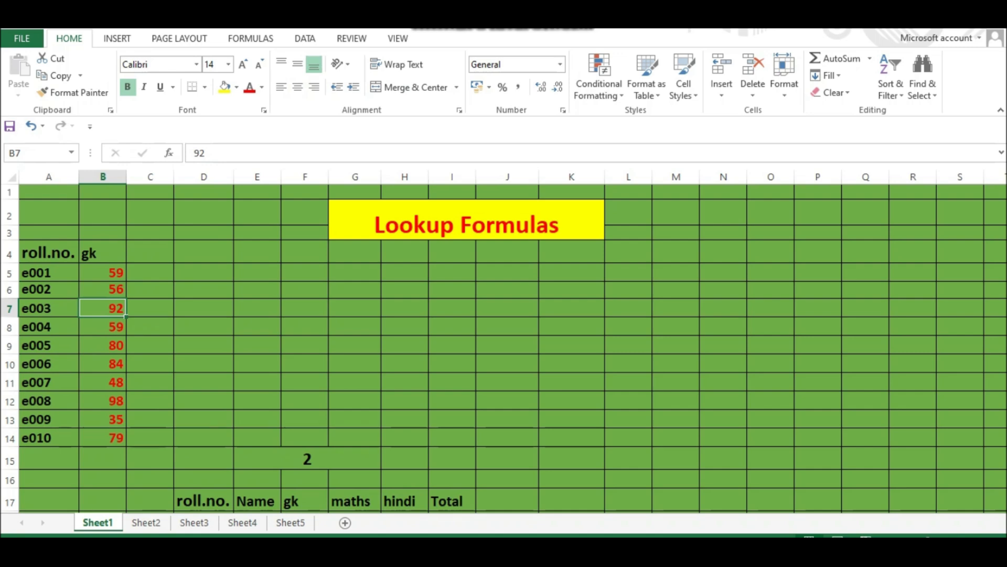
- Enter a LOOKUP formula in D6 that looks up C6 in the range A5:B14
{"action": "left_click", "coordinate": [203, 289]}
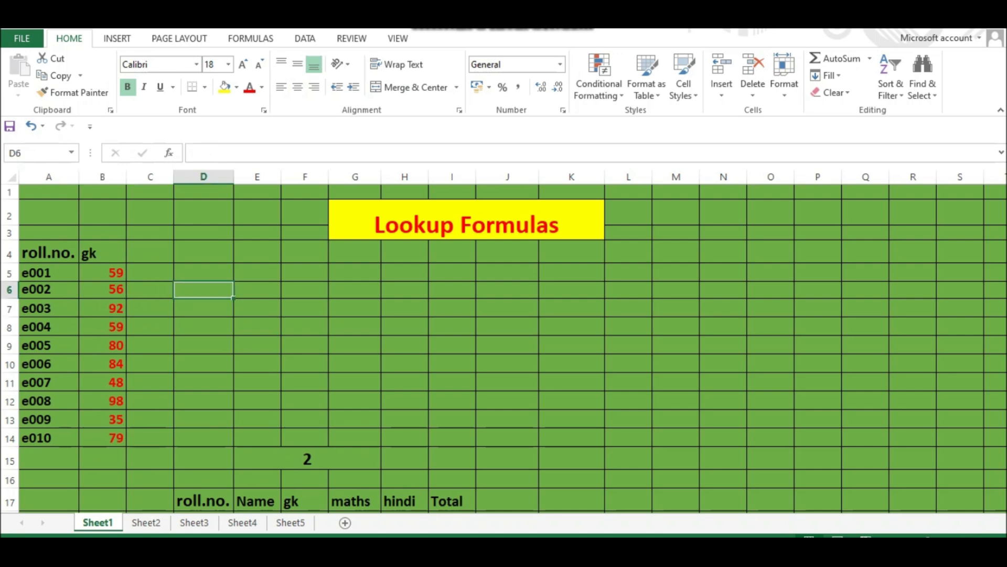
{"action": "type", "text": "="}
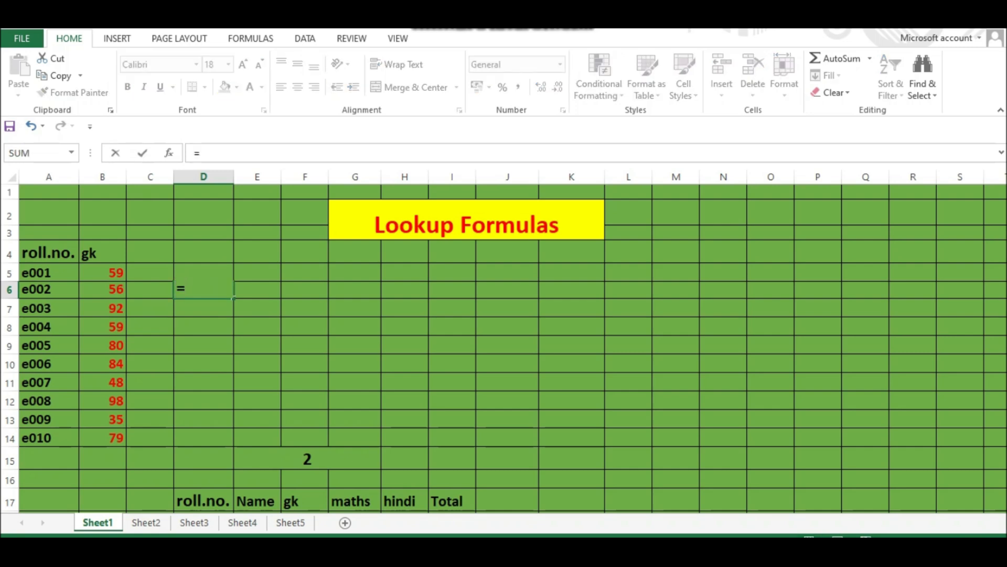
{"action": "type", "text": "loo"}
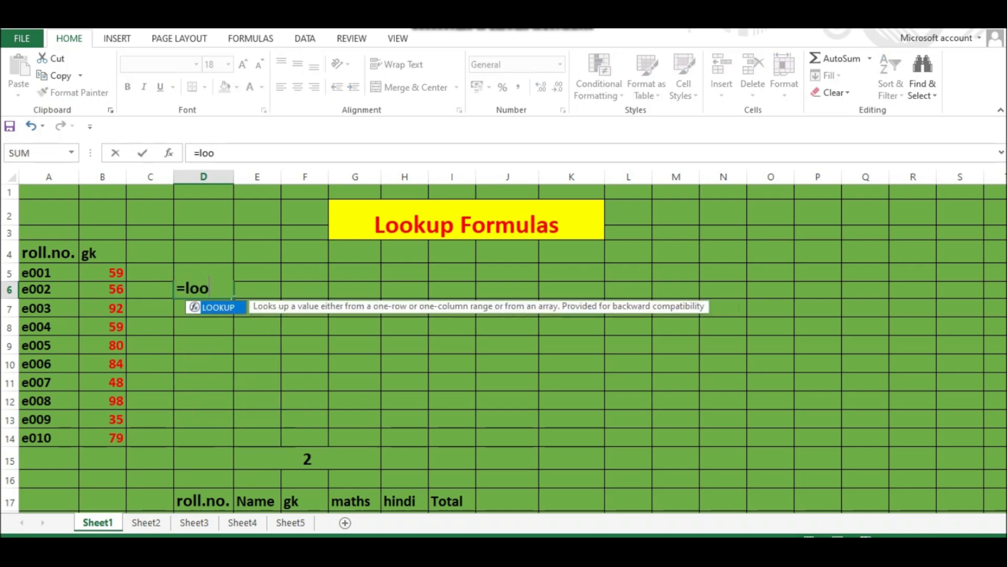
{"action": "key", "text": "Tab"}
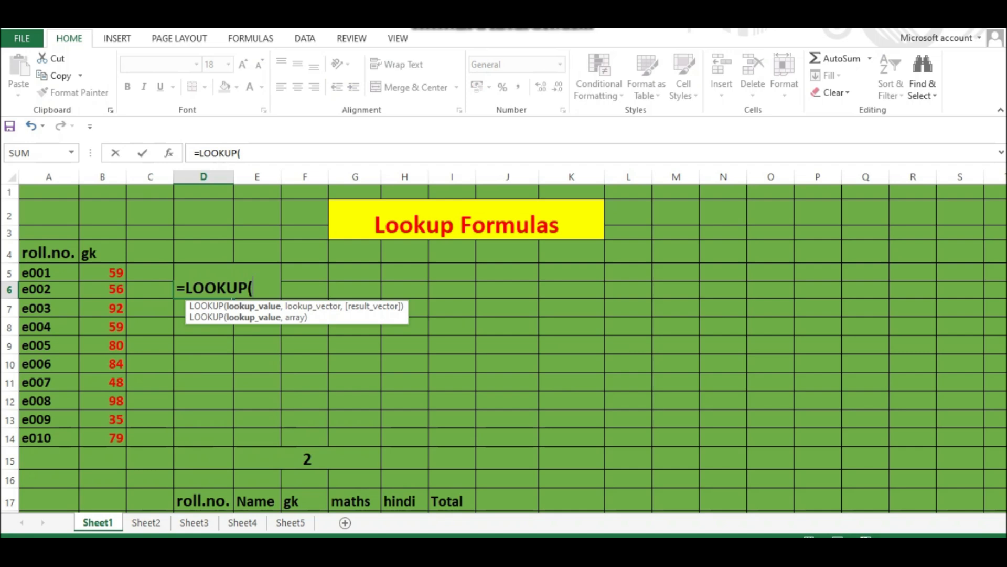
{"action": "key", "text": "Left"}
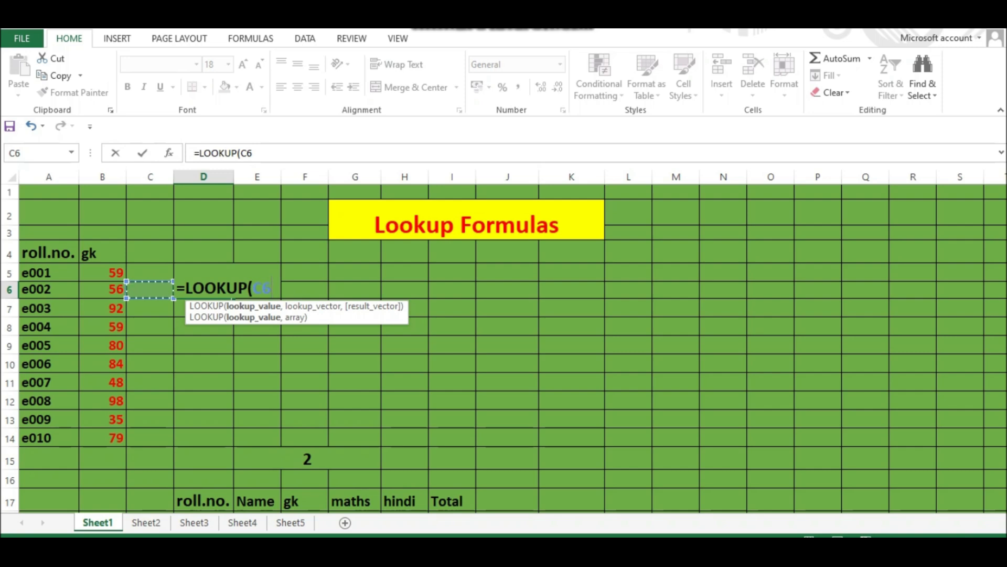
{"action": "type", "text": ","}
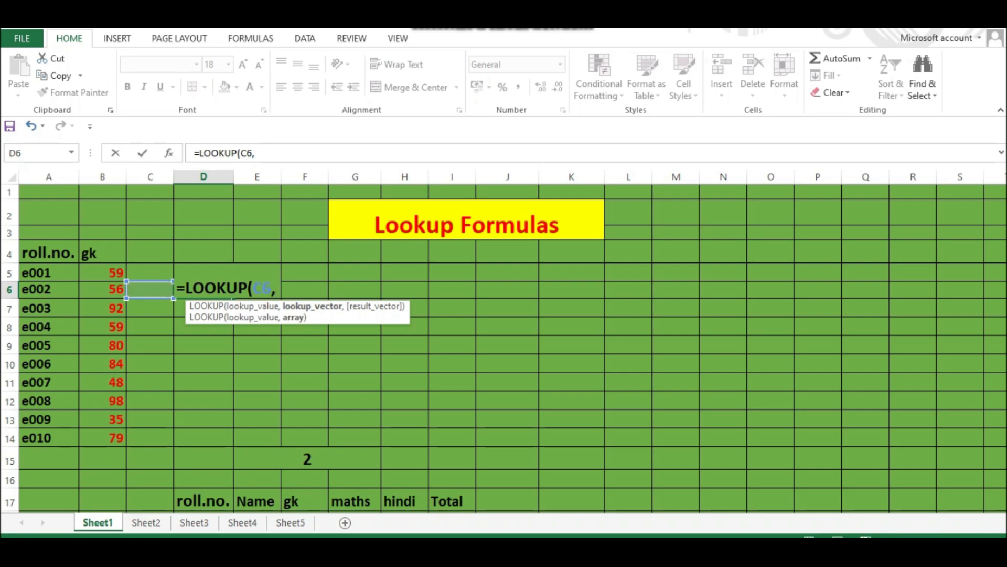
{"action": "left_click_drag", "start_coordinate": [50, 272], "coordinate": [118, 438]}
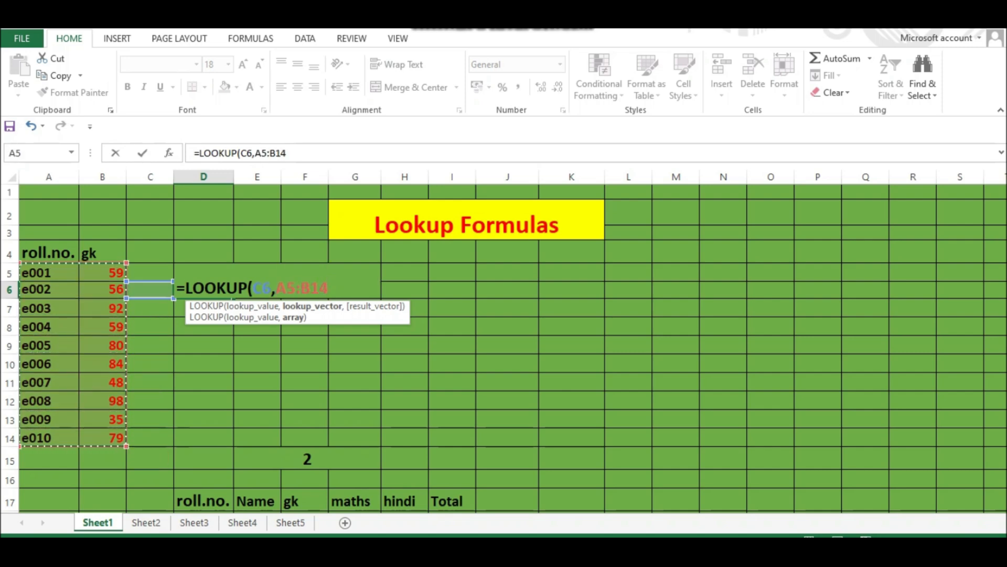
{"action": "type", "text": ")"}
{"action": "key", "text": "Return"}
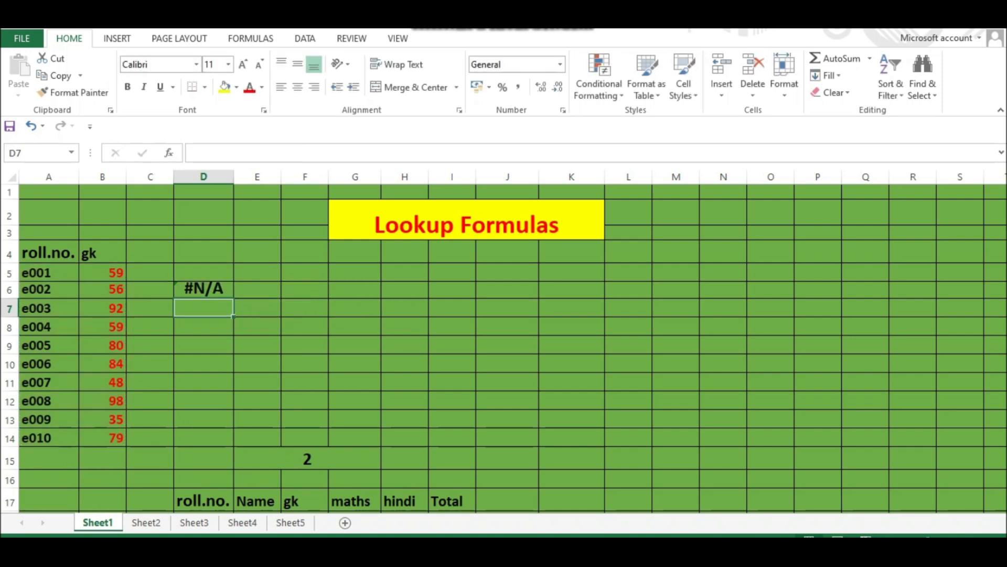
- Enter e005 as the lookup value in C6
{"action": "left_click", "coordinate": [150, 290]}
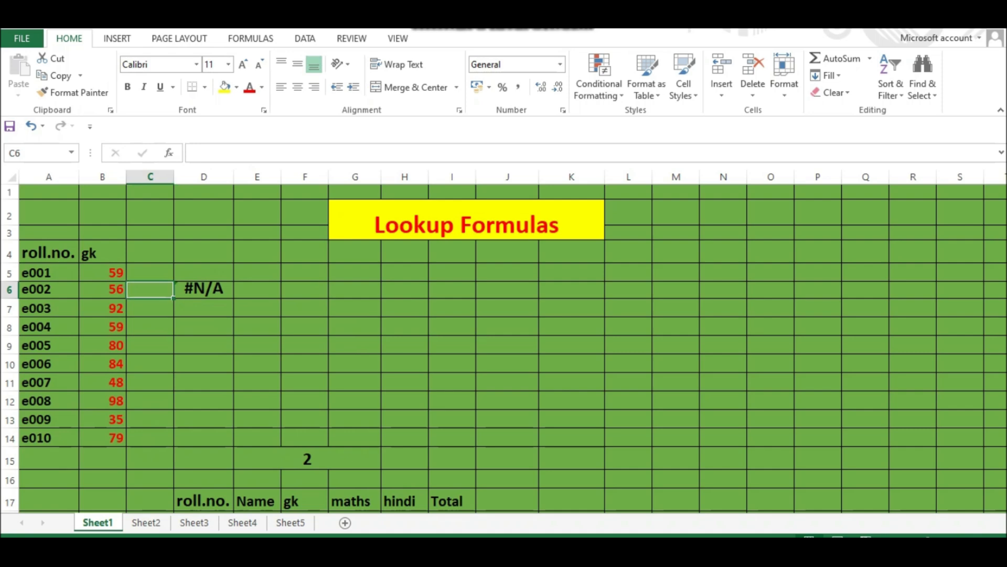
{"action": "type", "text": "e0"}
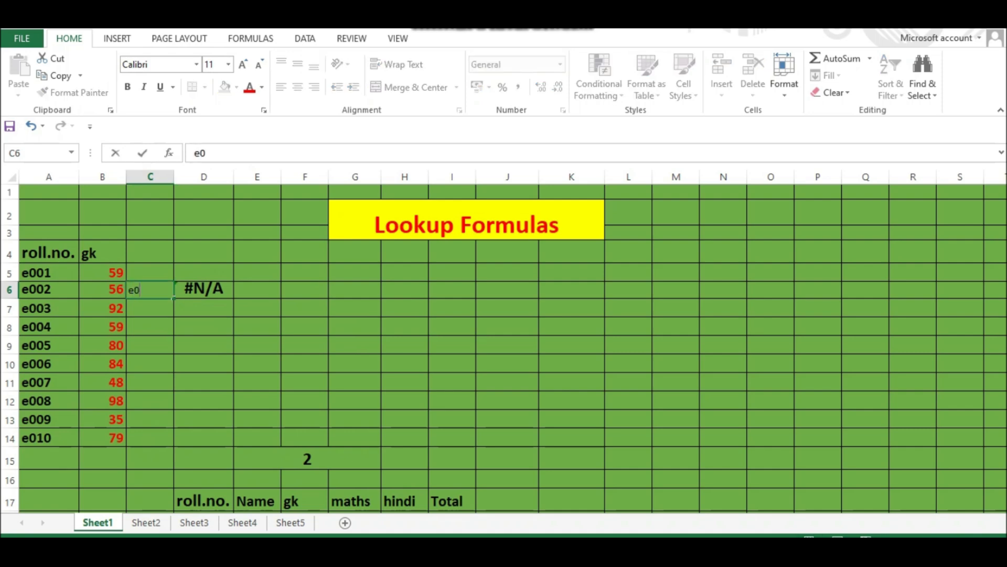
{"action": "type", "text": "05"}
{"action": "key", "text": "Return"}
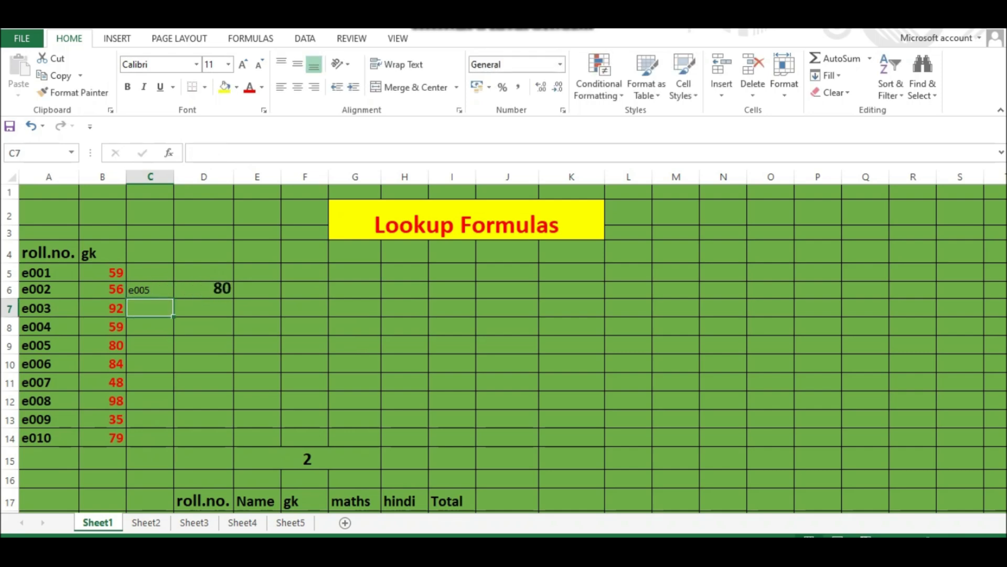
- Change the lookup value in C6 to e009
{"action": "left_click", "coordinate": [150, 290]}
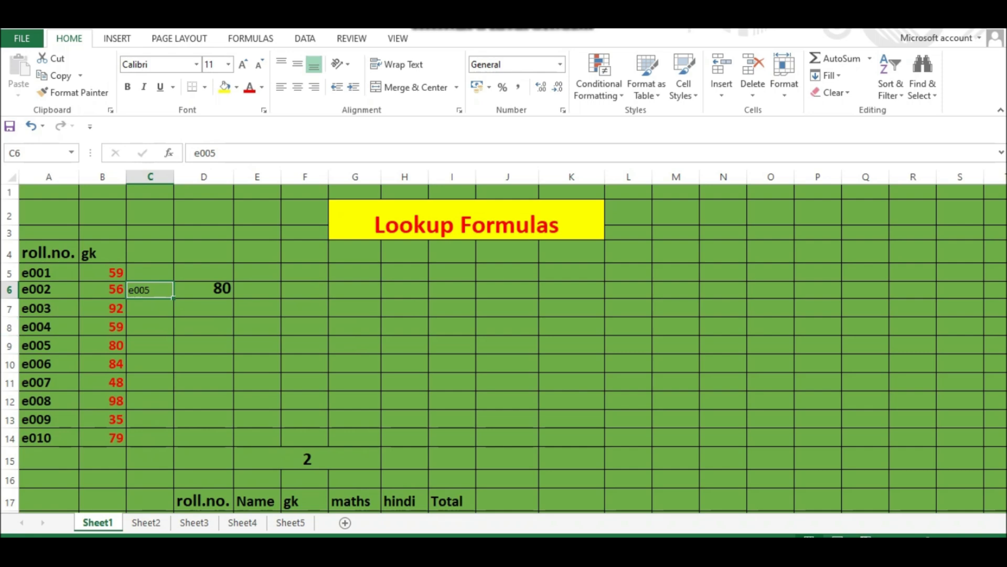
{"action": "left_click", "coordinate": [49, 345]}
{"action": "left_click", "coordinate": [103, 345]}
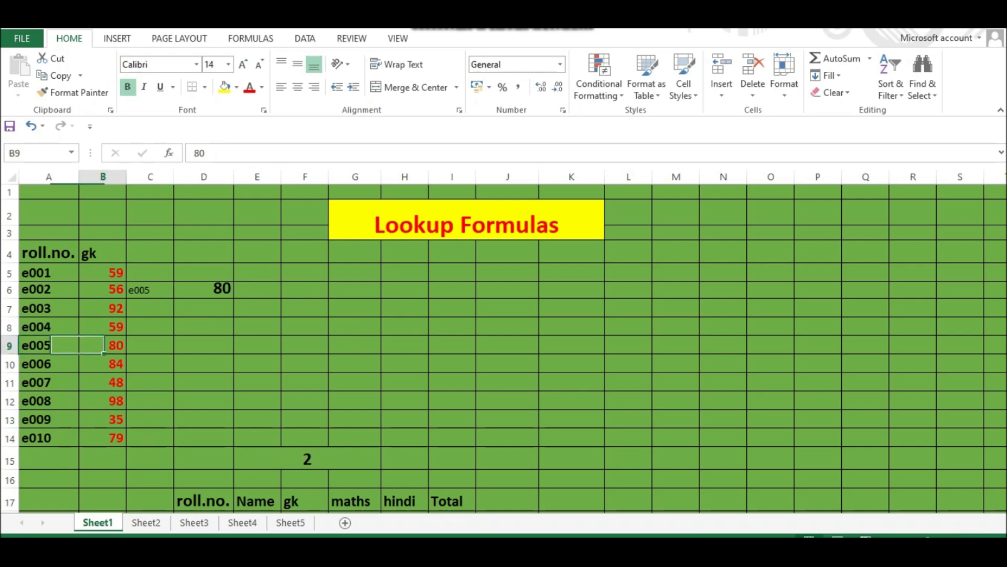
{"action": "double_click", "coordinate": [151, 290]}
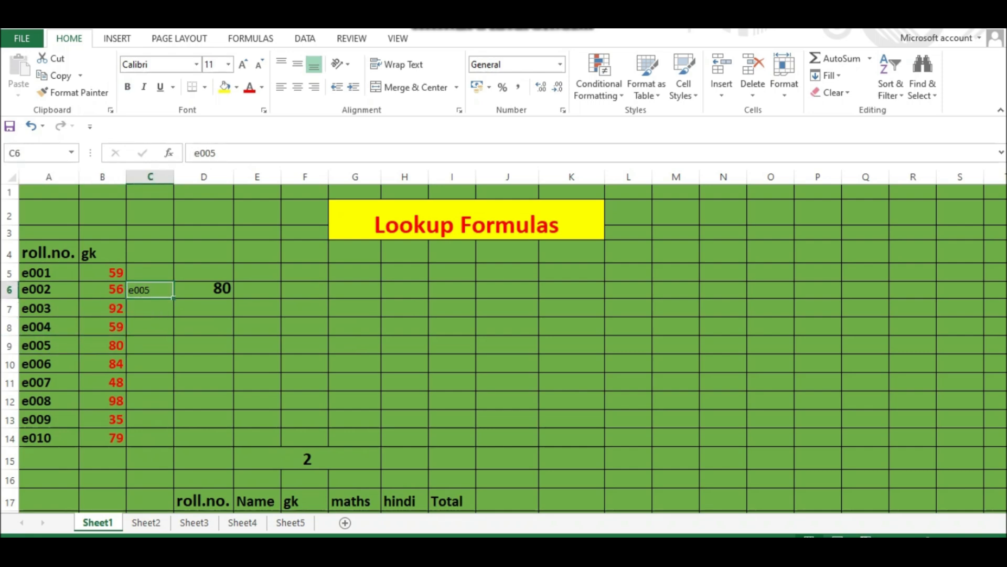
{"action": "key", "text": "BackSpace"}
{"action": "key", "text": "BackSpace"}
{"action": "key", "text": "BackSpace"}
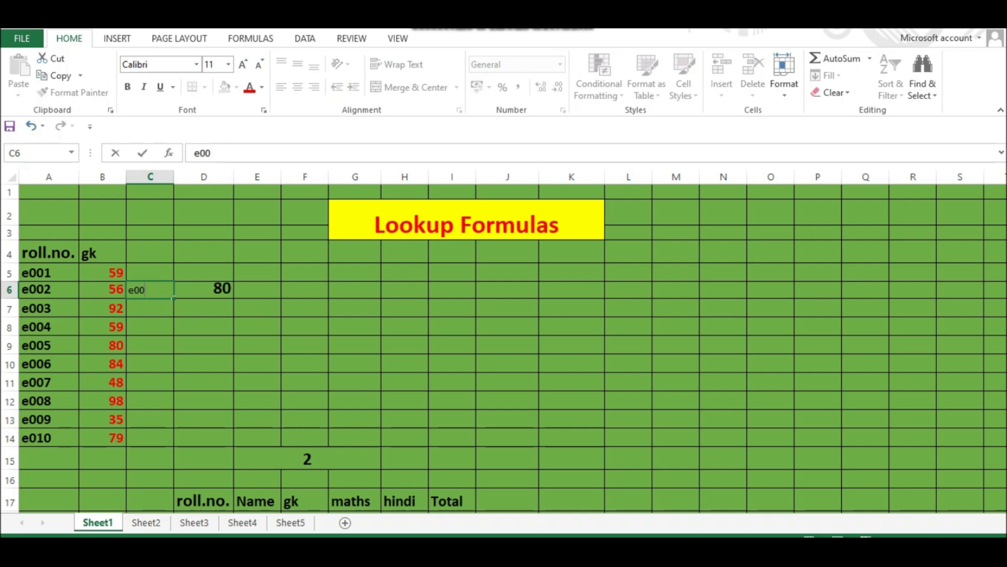
{"action": "type", "text": "009"}
{"action": "key", "text": "Return"}
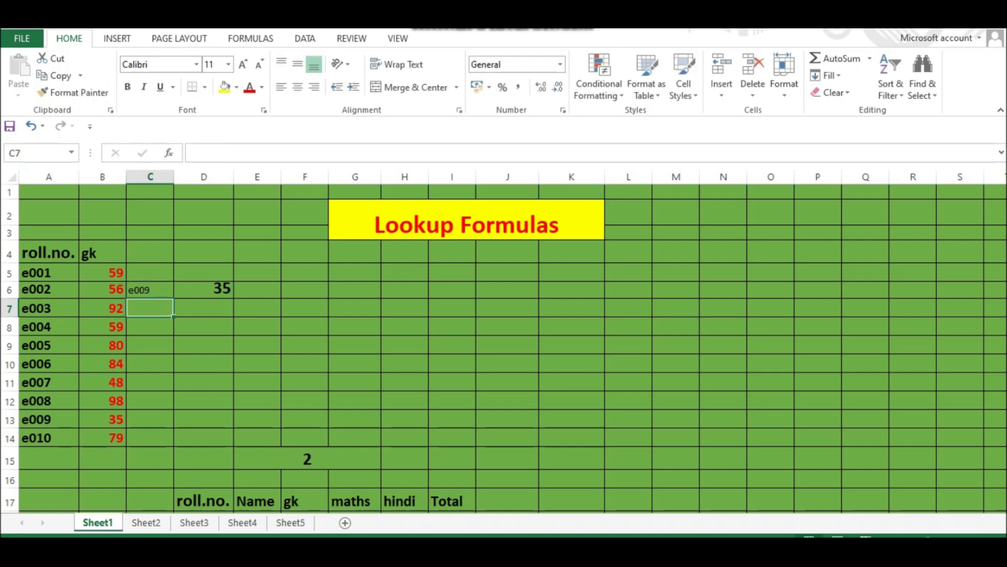
- Compare the looked-up score with the roll number list and examine the column headers of the lower marks table
{"action": "left_click", "coordinate": [150, 289]}
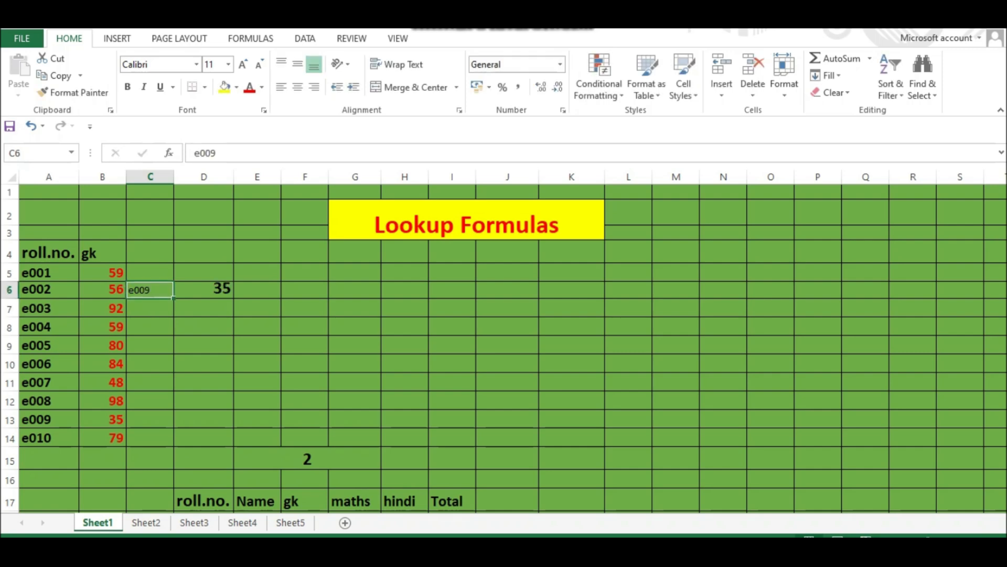
{"action": "left_click", "coordinate": [49, 419]}
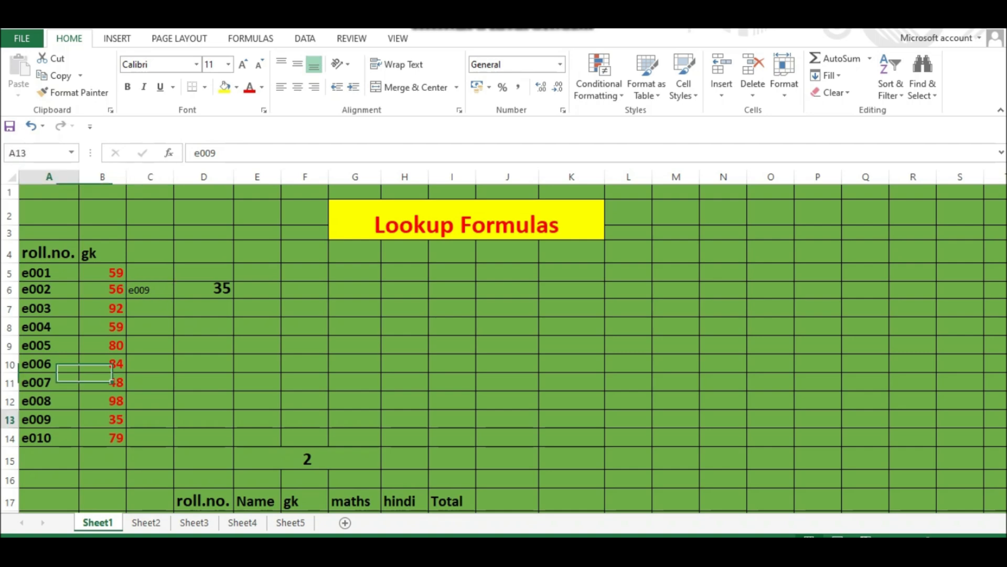
{"action": "left_click", "coordinate": [103, 419]}
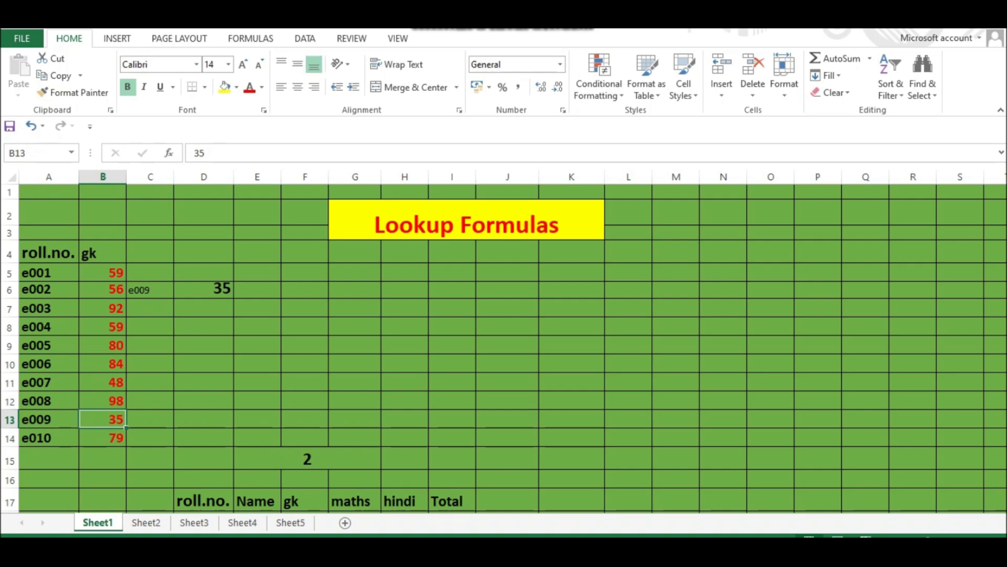
{"action": "left_click", "coordinate": [204, 290]}
{"action": "left_click", "coordinate": [150, 290]}
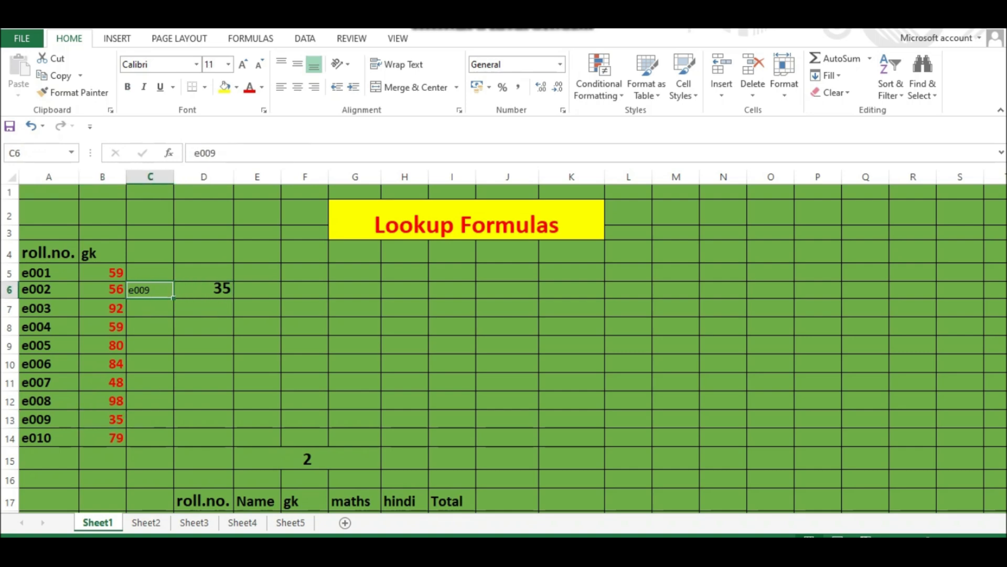
{"action": "scroll", "coordinate": [503, 346], "scroll_direction": "down", "scroll_amount": 6}
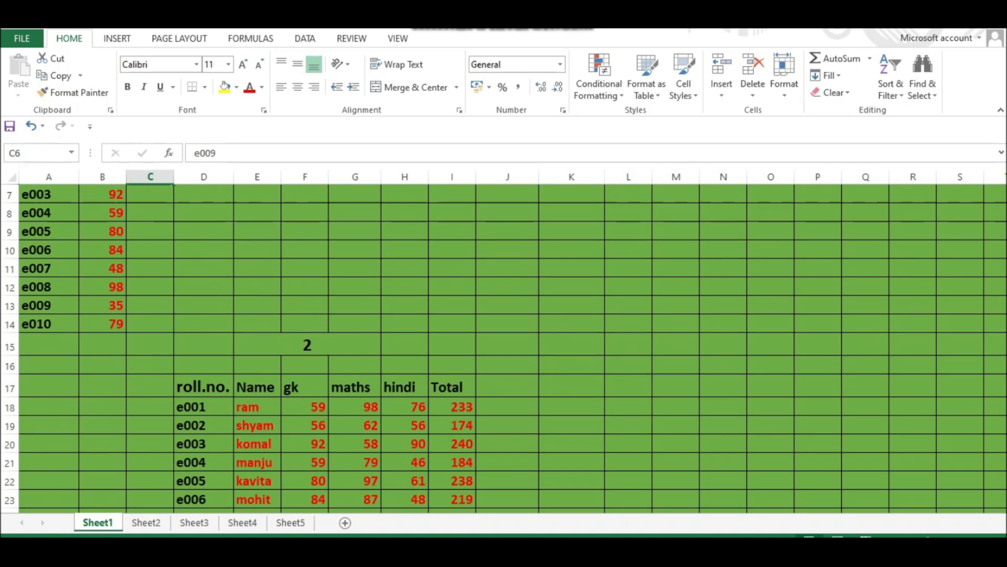
{"action": "scroll", "coordinate": [504, 346], "scroll_direction": "up", "scroll_amount": 5}
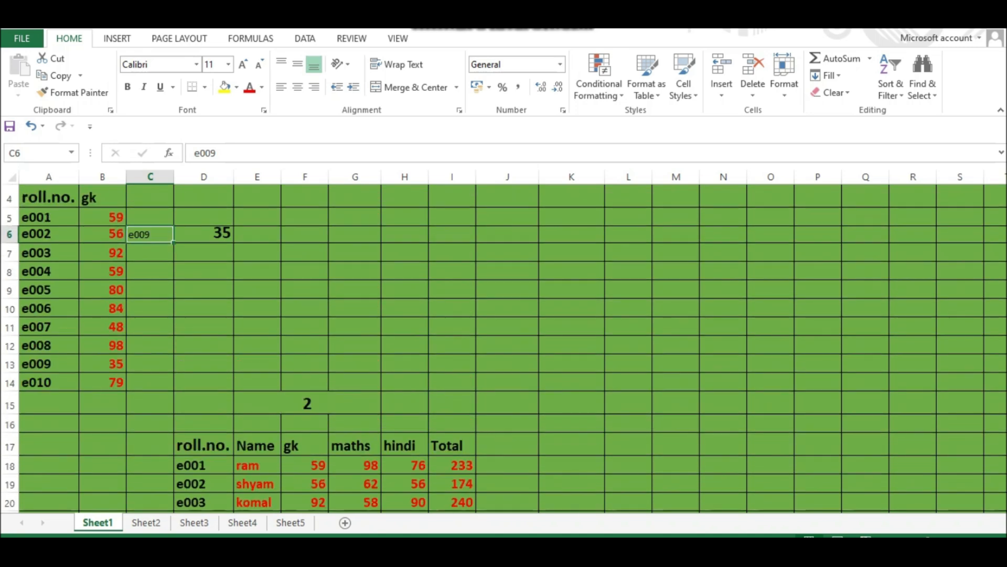
{"action": "scroll", "coordinate": [504, 347], "scroll_direction": "down", "scroll_amount": 3}
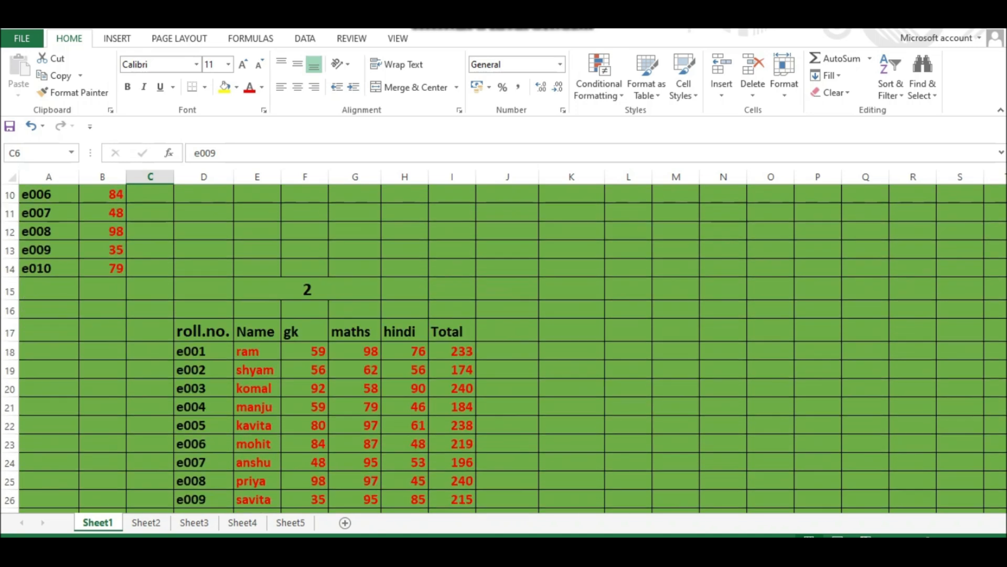
{"action": "left_click", "coordinate": [304, 330]}
{"action": "left_click", "coordinate": [355, 330]}
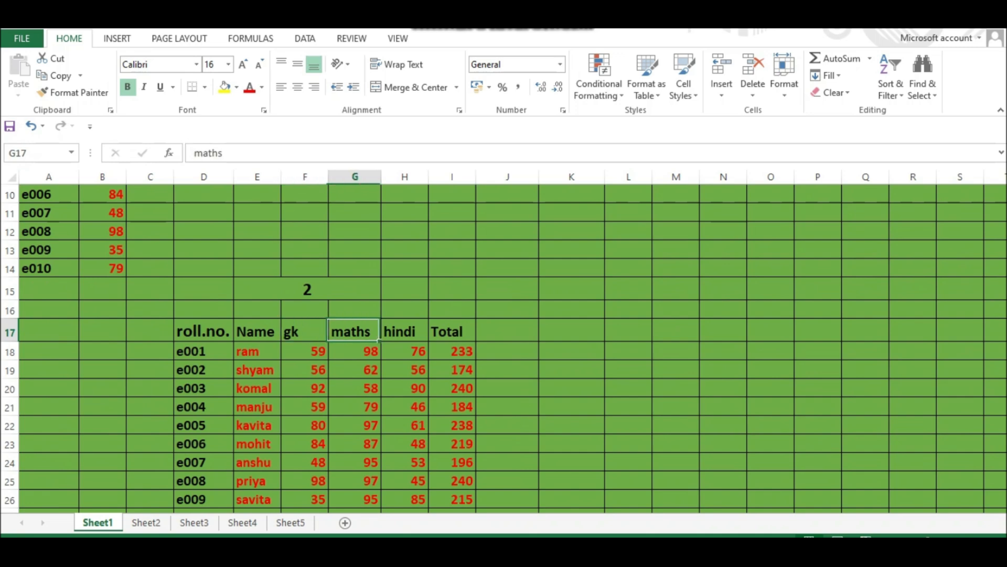
{"action": "left_click", "coordinate": [405, 331]}
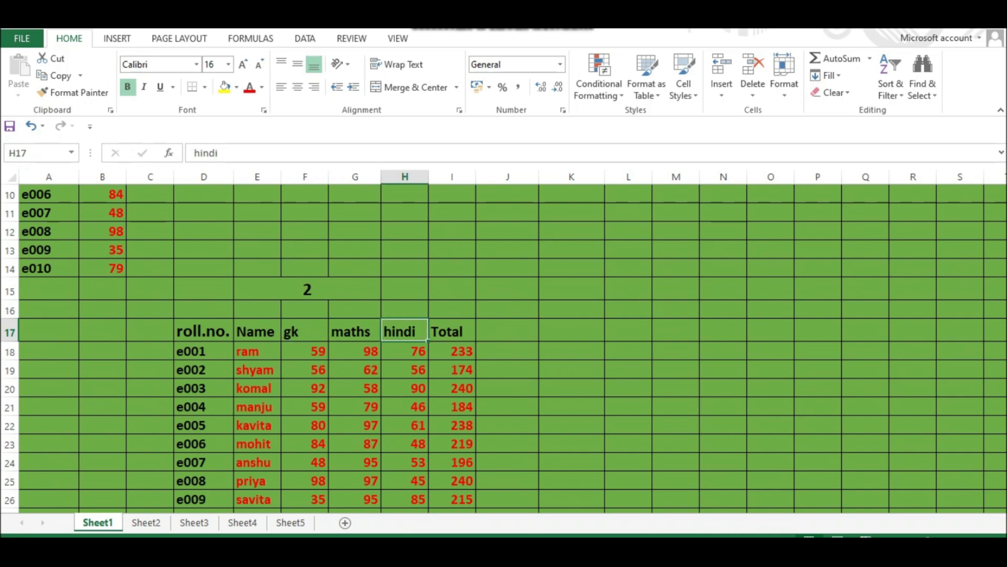
{"action": "left_click", "coordinate": [452, 331]}
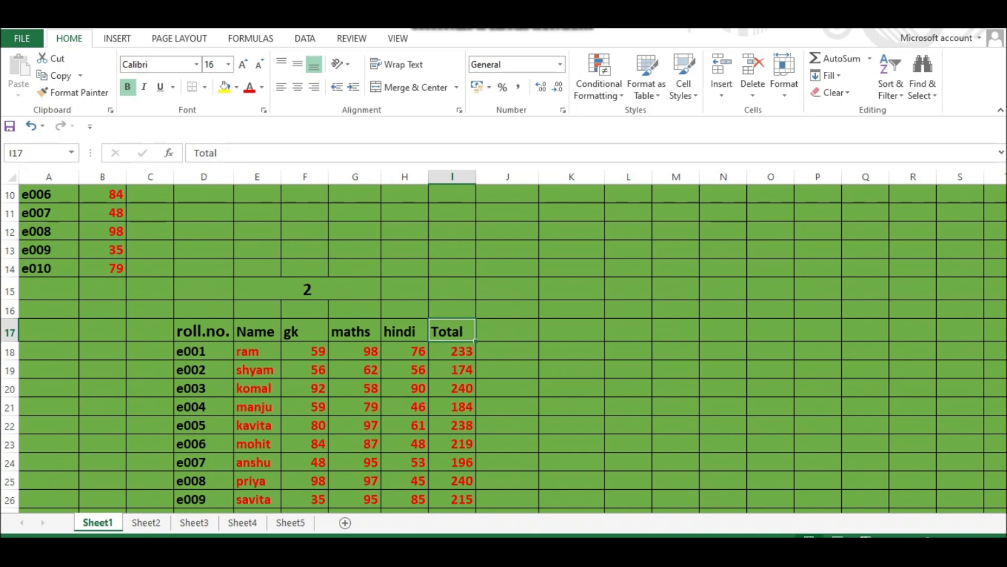
- Enter a LOOKUP formula in K18 that looks up $J$18 in $D$18:$D$27 and returns the matching value from E18:E27
{"action": "left_click", "coordinate": [571, 350]}
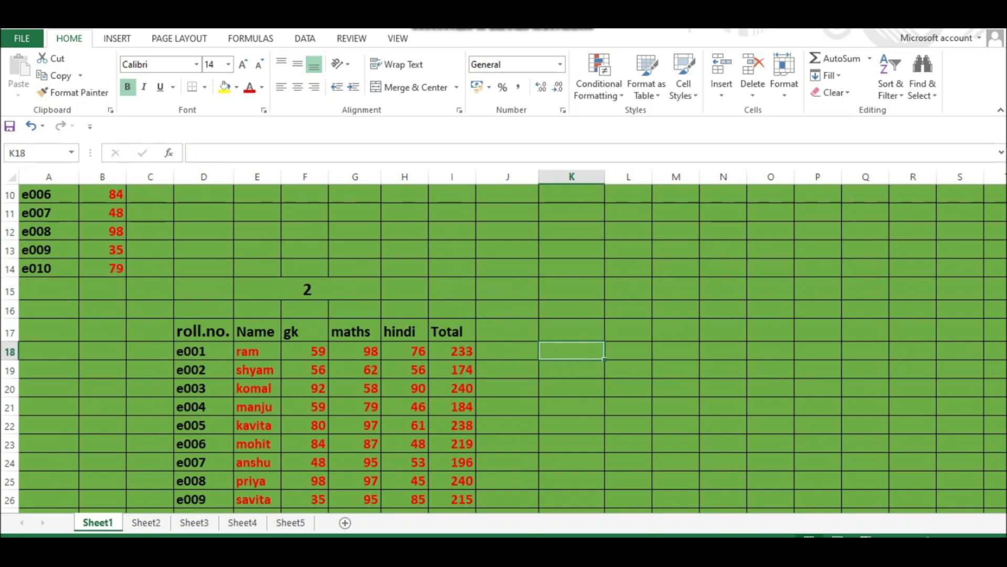
{"action": "type", "text": "=look"}
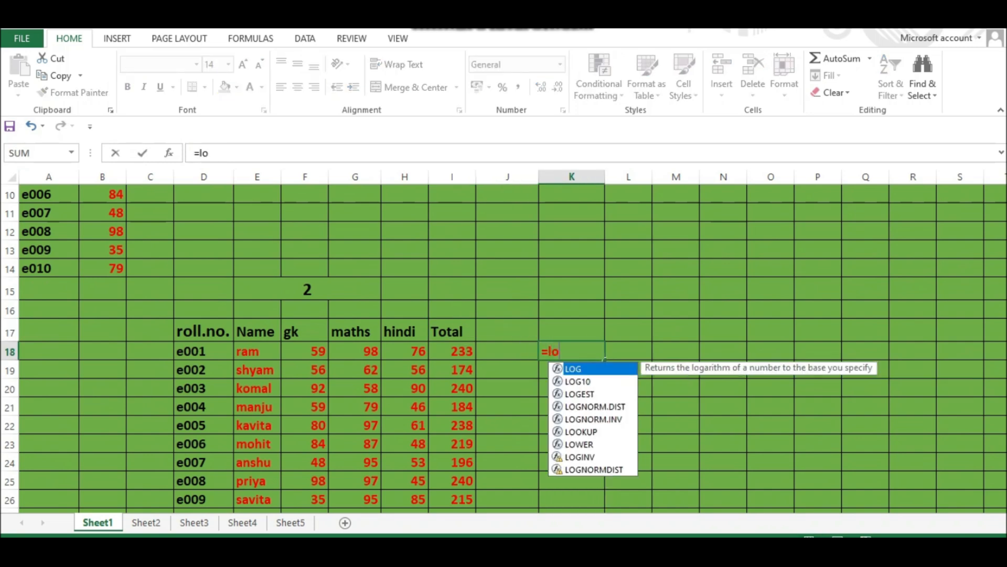
{"action": "key", "text": "Tab"}
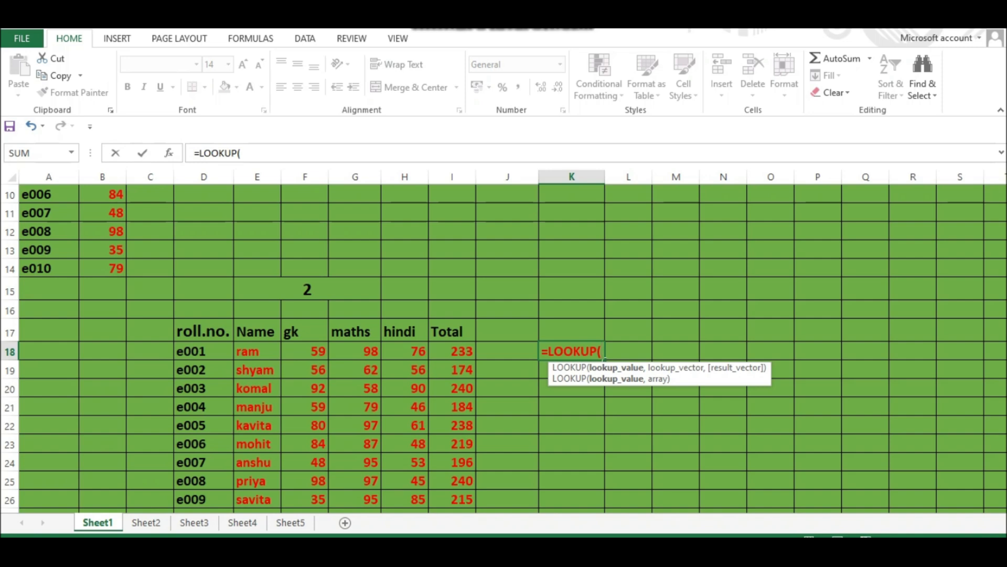
{"action": "left_click", "coordinate": [507, 351]}
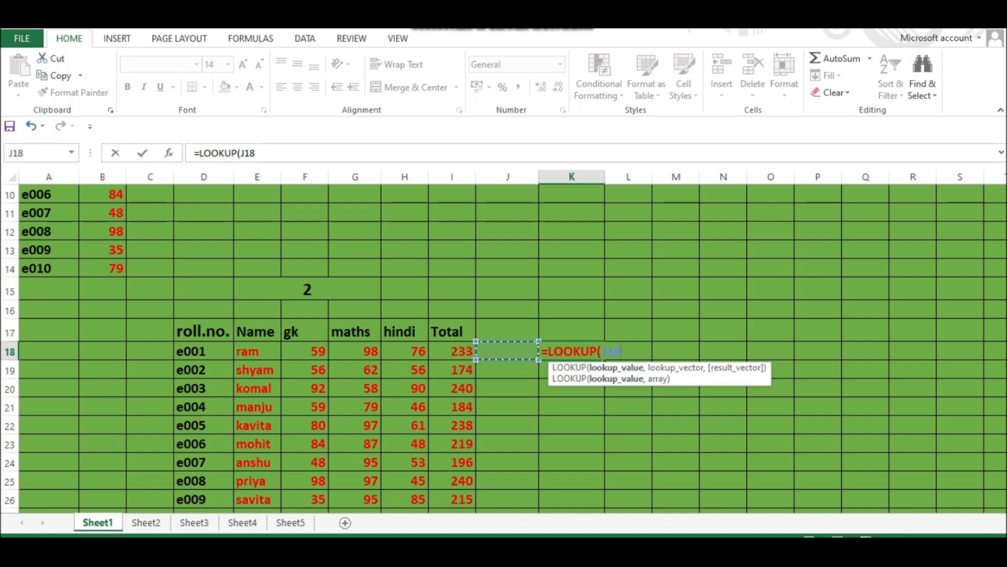
{"action": "key", "text": "F4"}
{"action": "type", "text": ","}
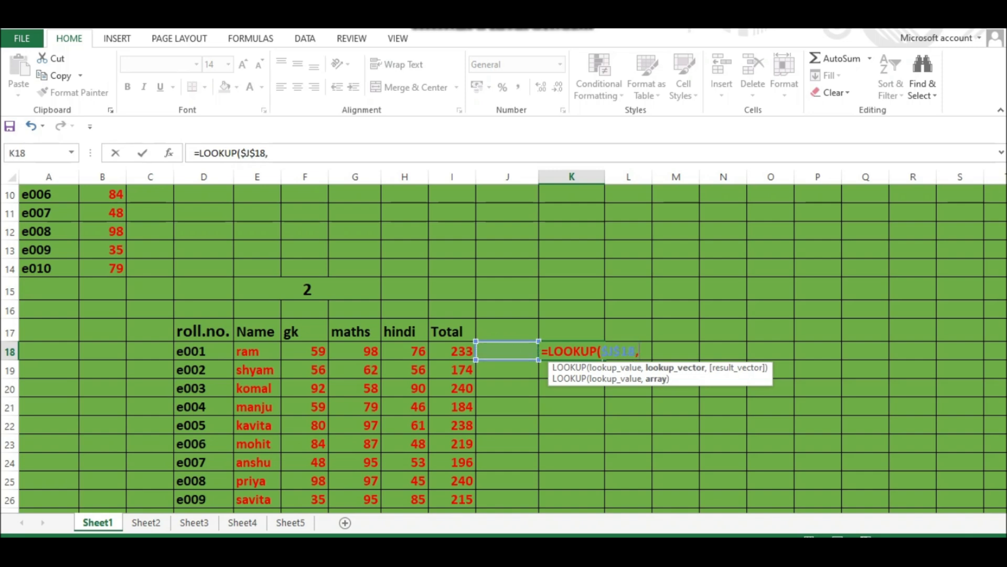
{"action": "left_click_drag", "start_coordinate": [220, 351], "coordinate": [233, 478]}
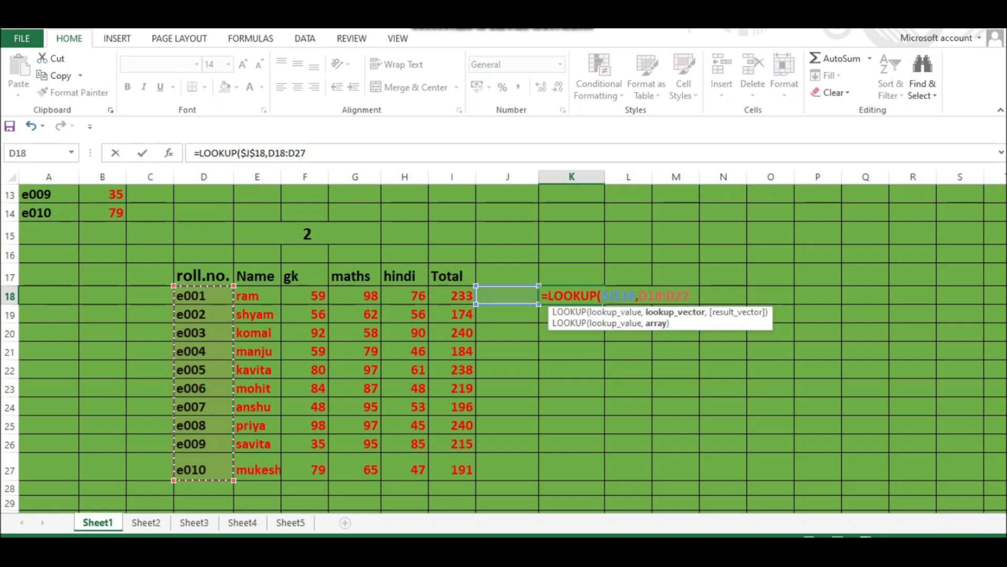
{"action": "key", "text": "F4"}
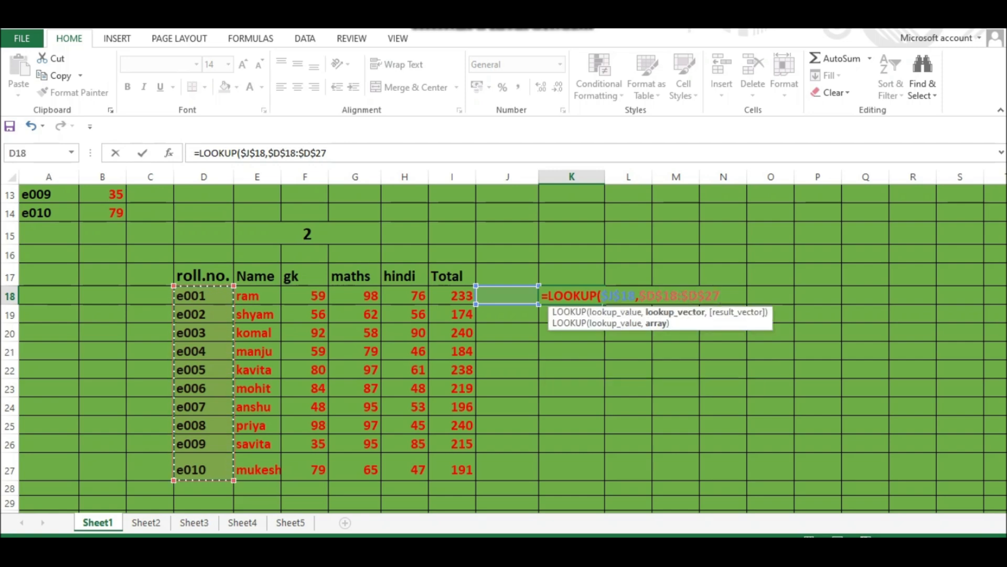
{"action": "type", "text": ","}
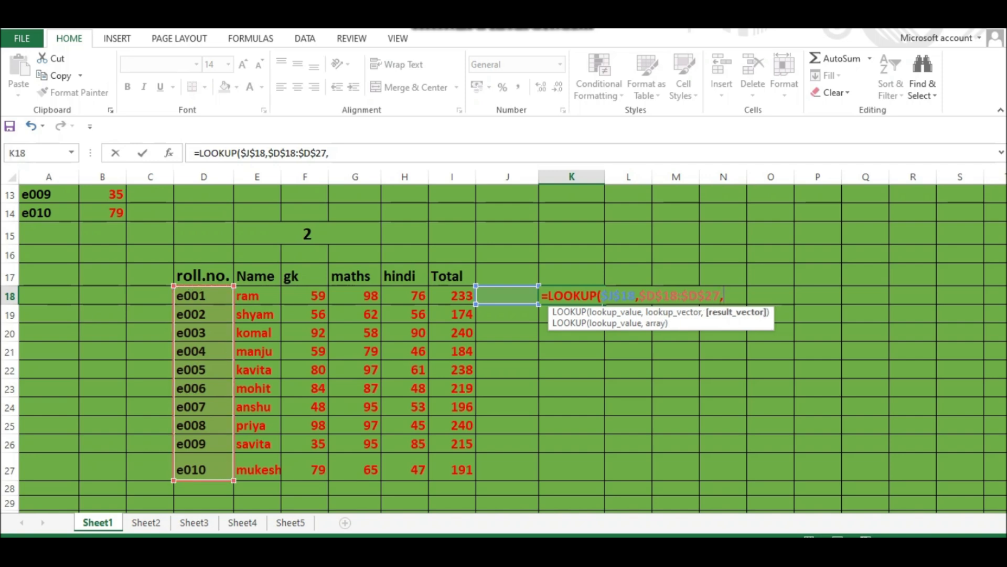
{"action": "left_click_drag", "start_coordinate": [280, 297], "coordinate": [280, 479]}
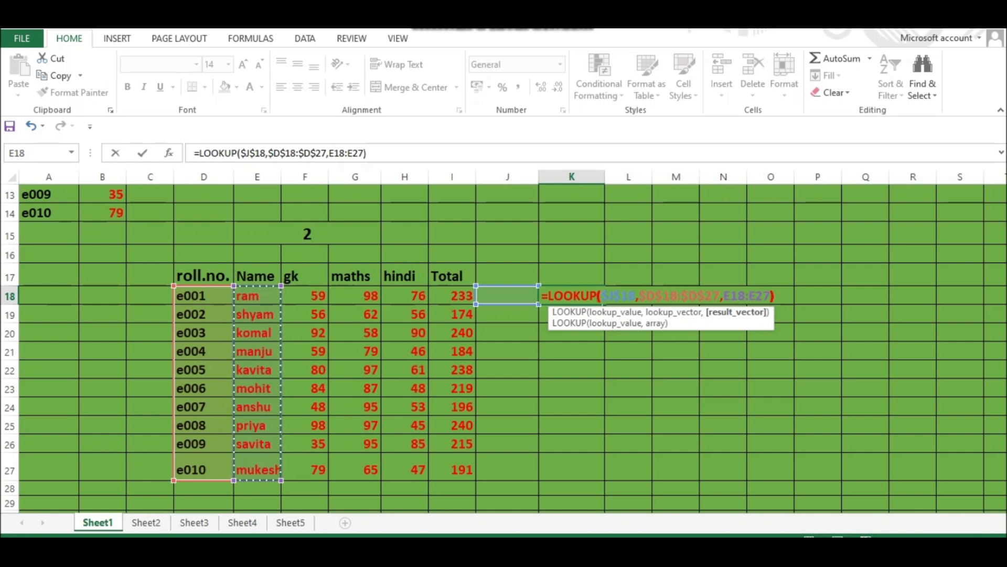
{"action": "type", "text": ")"}
{"action": "key", "text": "Return"}
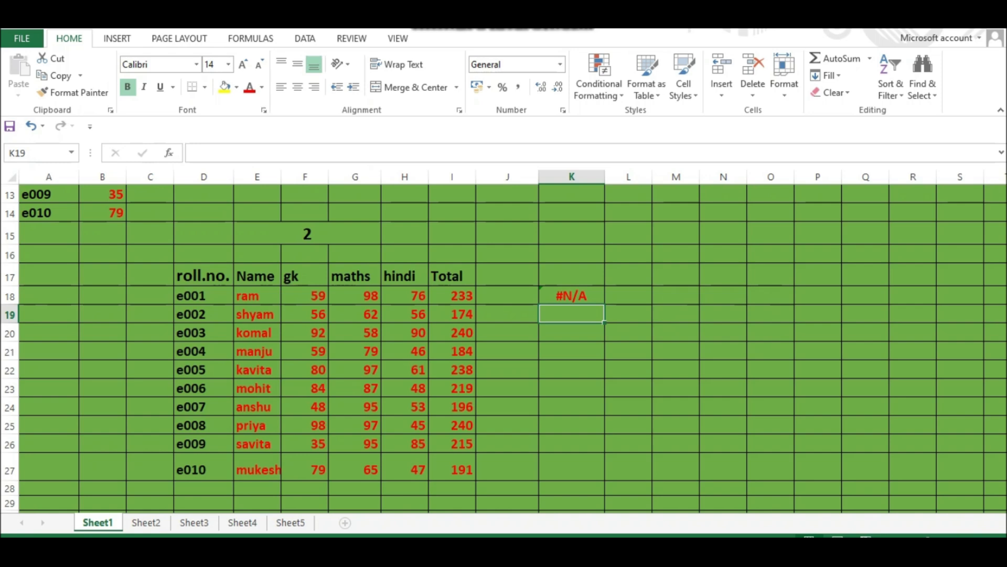
- Enter e002 as the lookup value in J18
{"action": "left_click", "coordinate": [508, 295]}
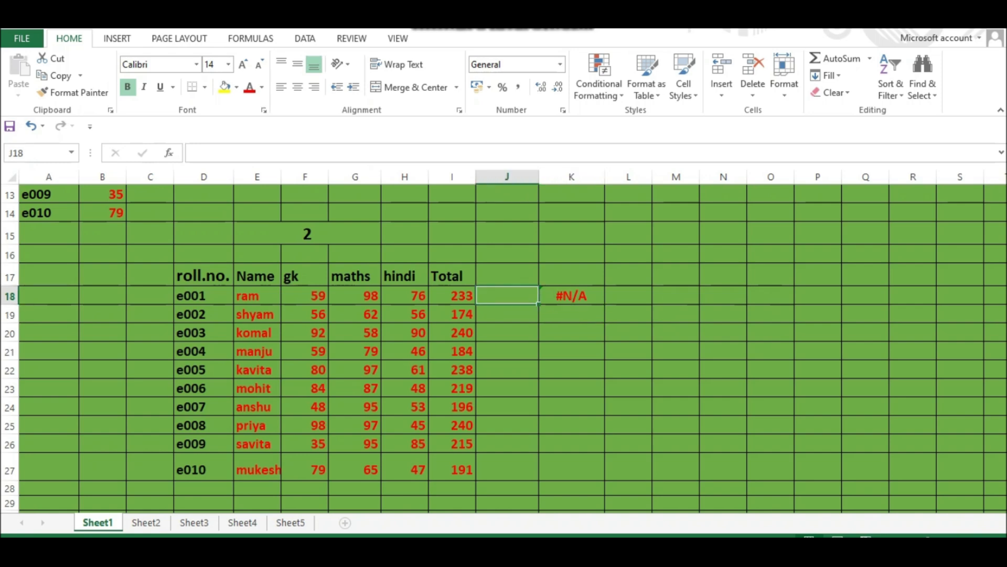
{"action": "type", "text": "e"}
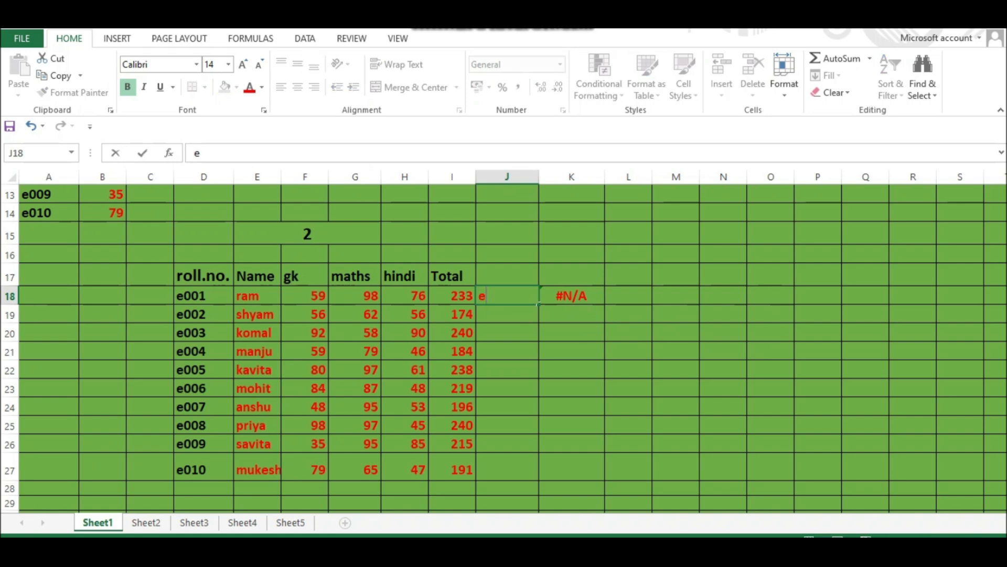
{"action": "type", "text": "002"}
{"action": "key", "text": "Return"}
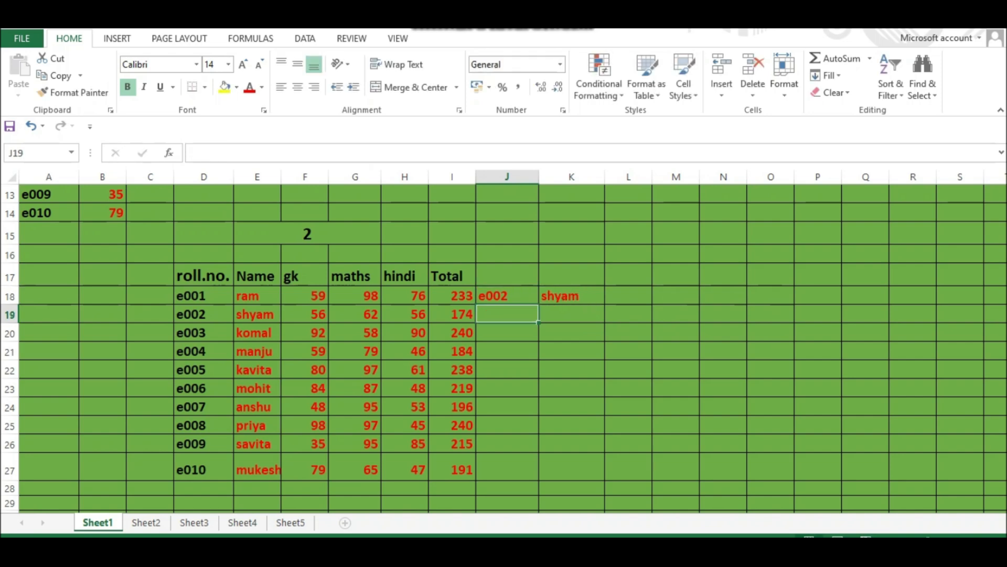
- Check the returned name against the table, then fill the K18 formula right through O18
{"action": "left_click", "coordinate": [507, 295]}
{"action": "left_click", "coordinate": [572, 295]}
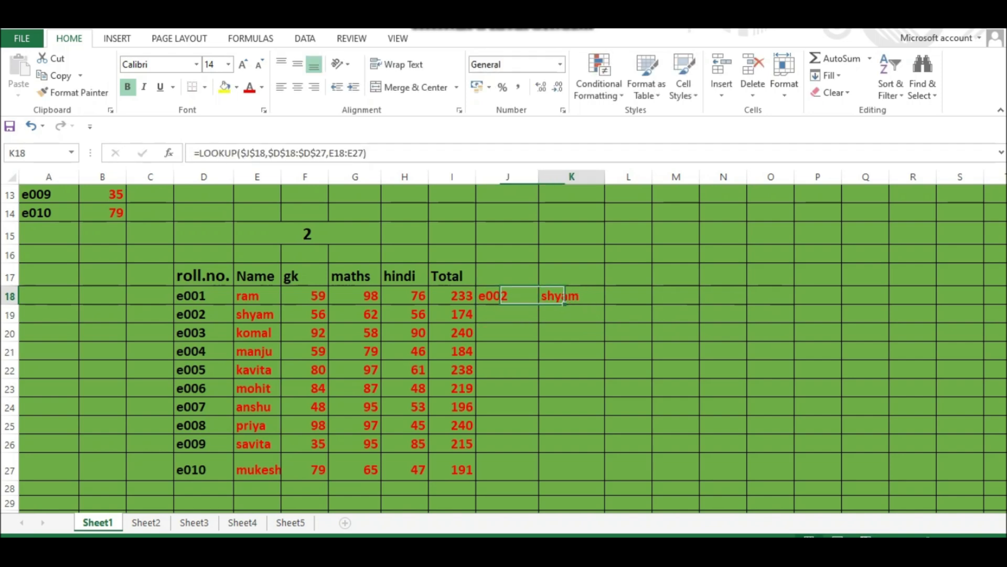
{"action": "left_click", "coordinate": [204, 314]}
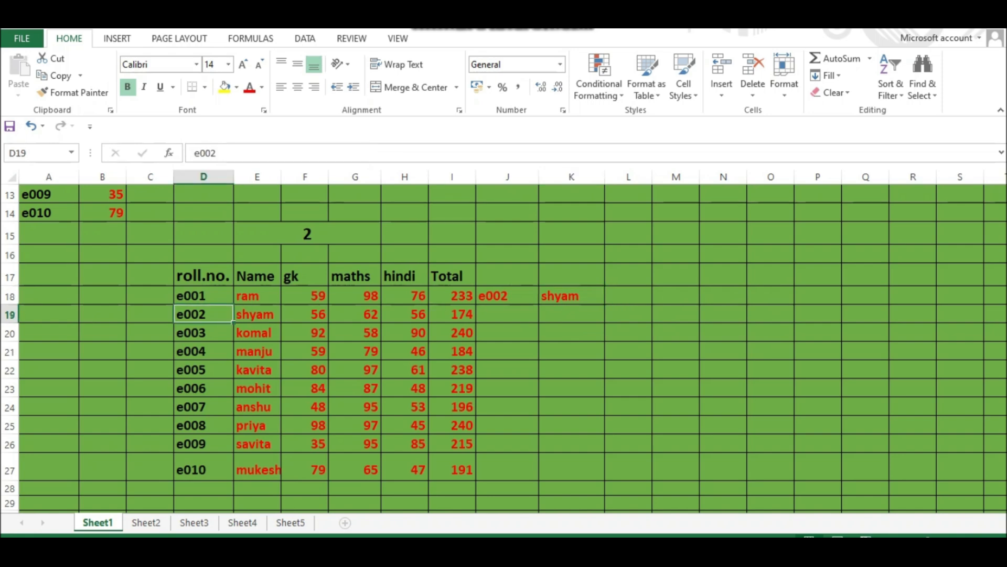
{"action": "left_click", "coordinate": [257, 314]}
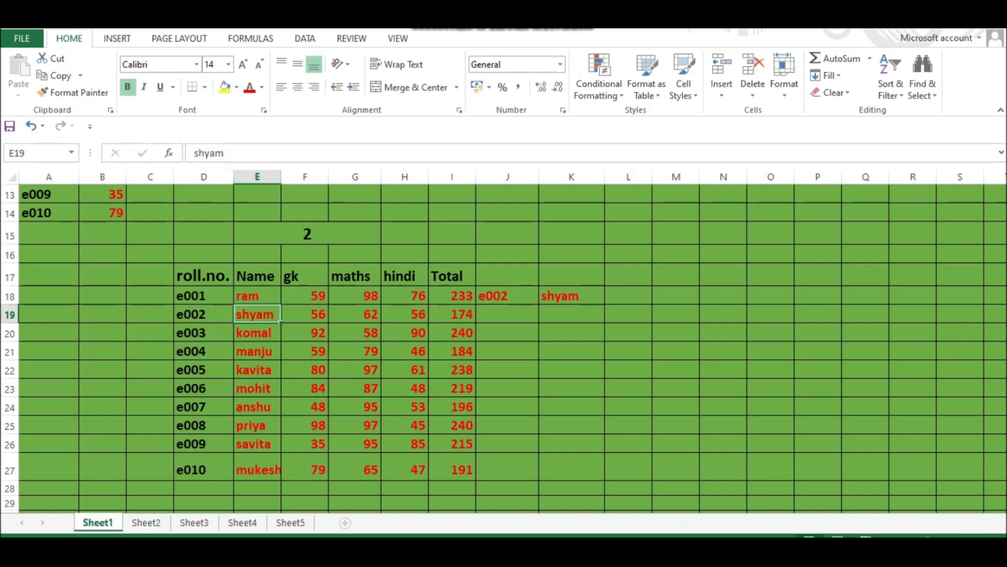
{"action": "left_click", "coordinate": [572, 296]}
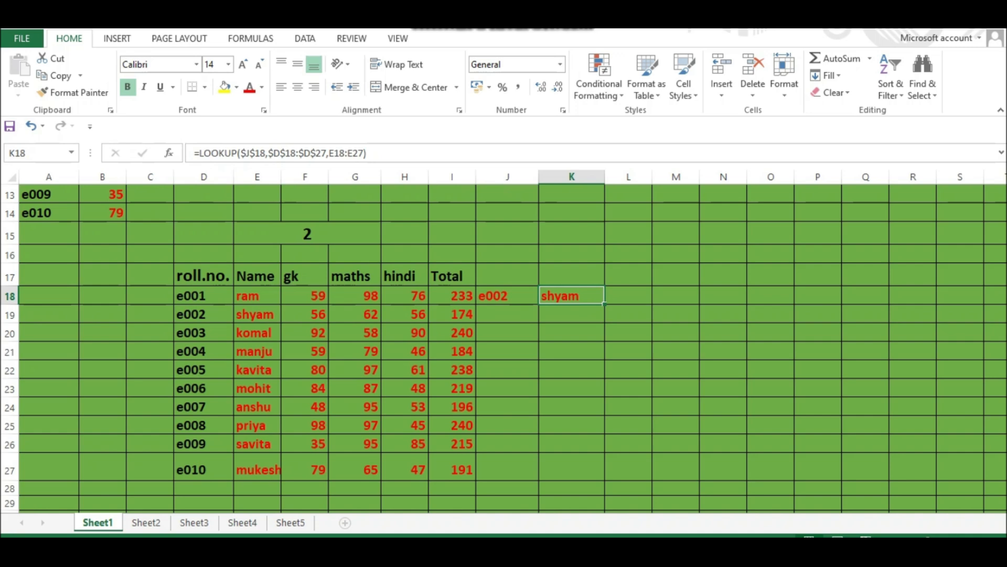
{"action": "left_click_drag", "start_coordinate": [604, 304], "coordinate": [787, 303]}
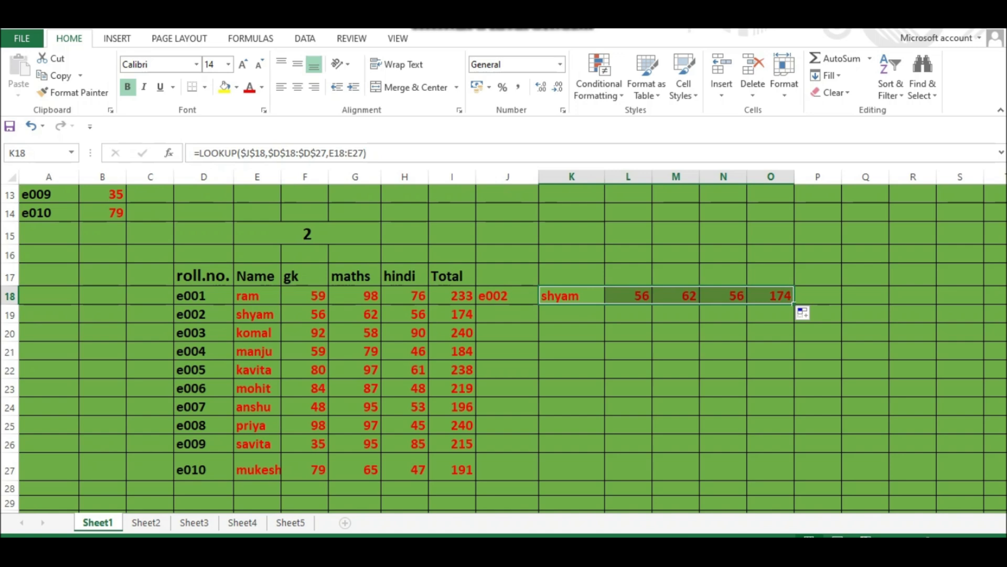
- Compare the filled results in row 18 with e002's marks in the table and inspect the copied formulas
{"action": "left_click", "coordinate": [572, 296]}
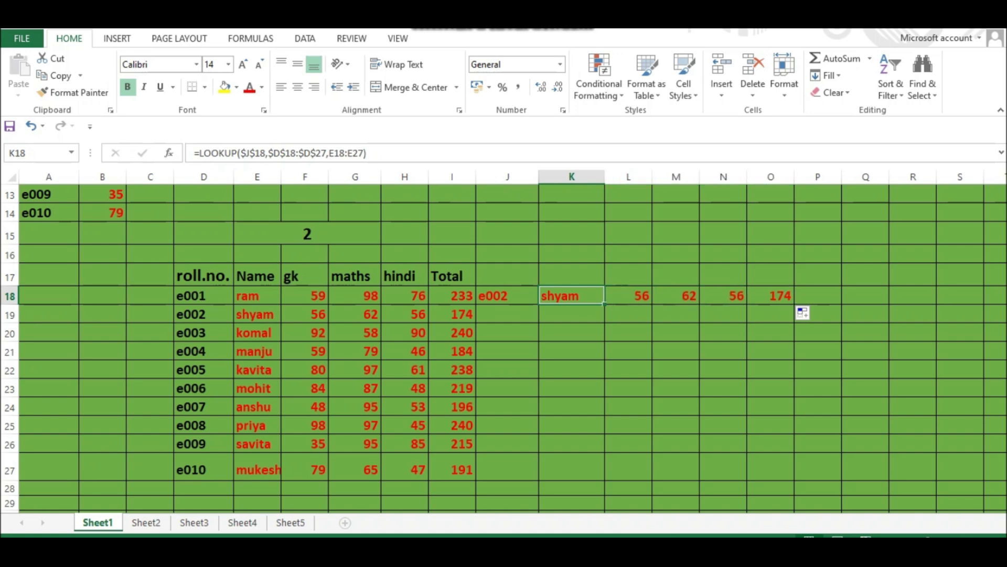
{"action": "left_click", "coordinate": [305, 314]}
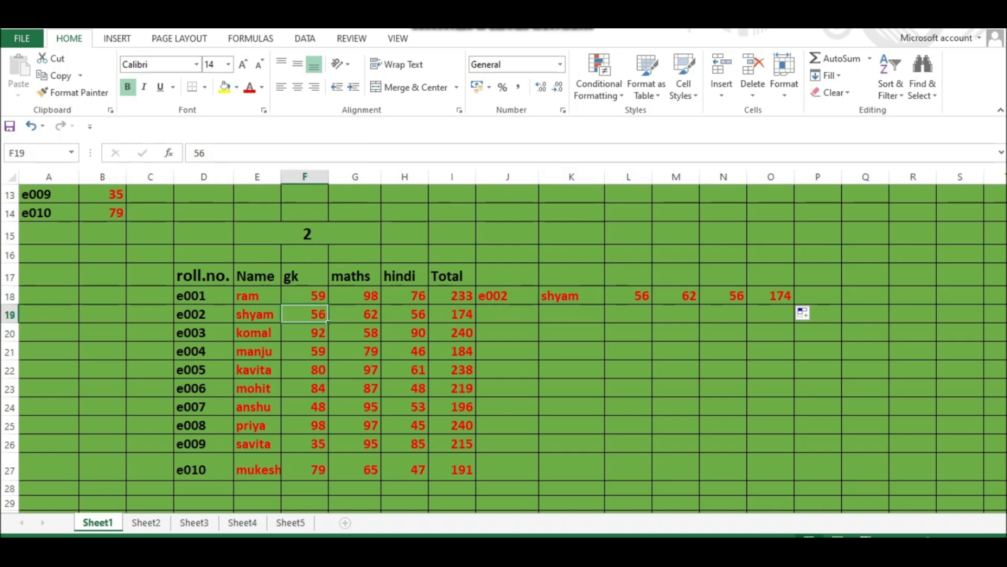
{"action": "left_click", "coordinate": [355, 314]}
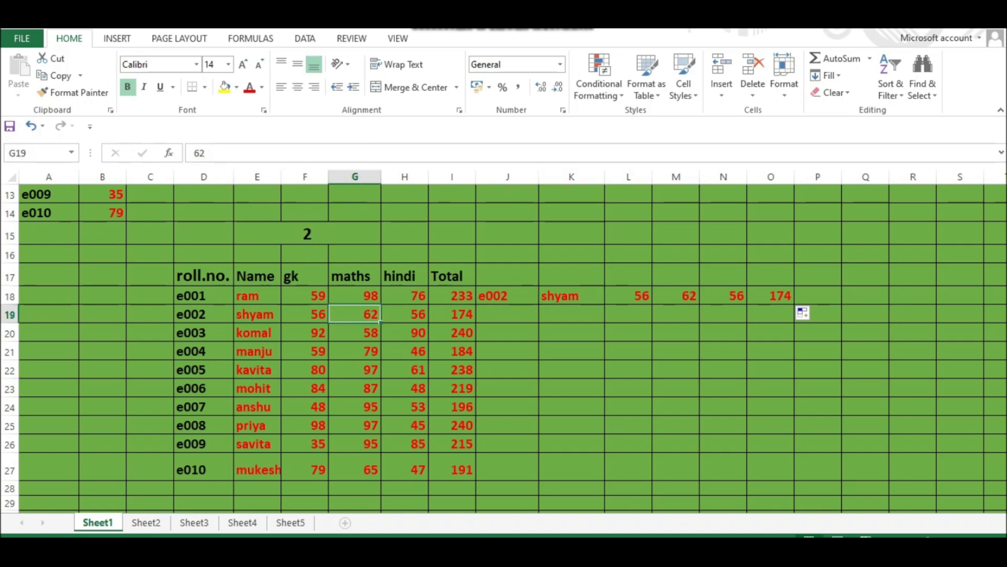
{"action": "left_click", "coordinate": [405, 314]}
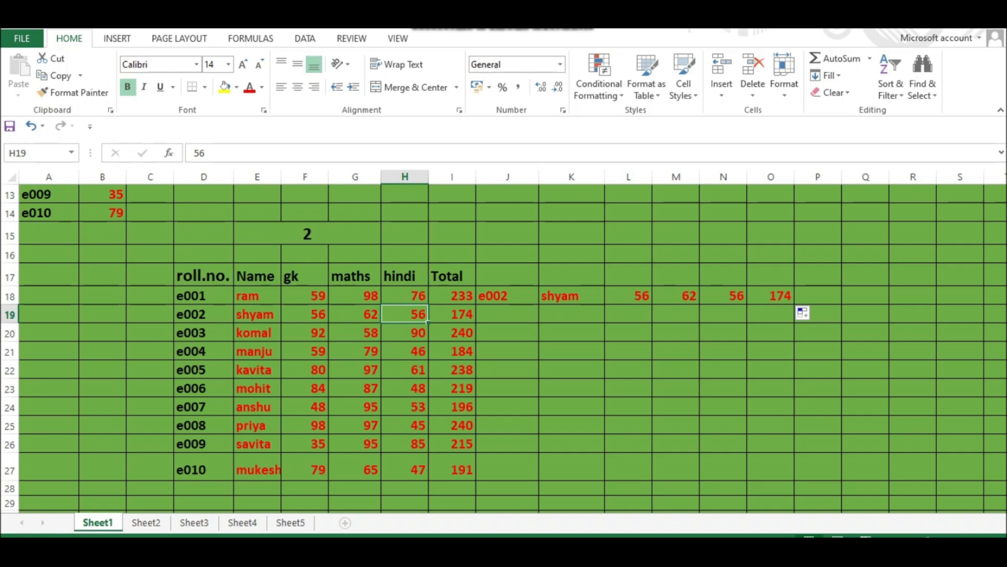
{"action": "left_click", "coordinate": [453, 315]}
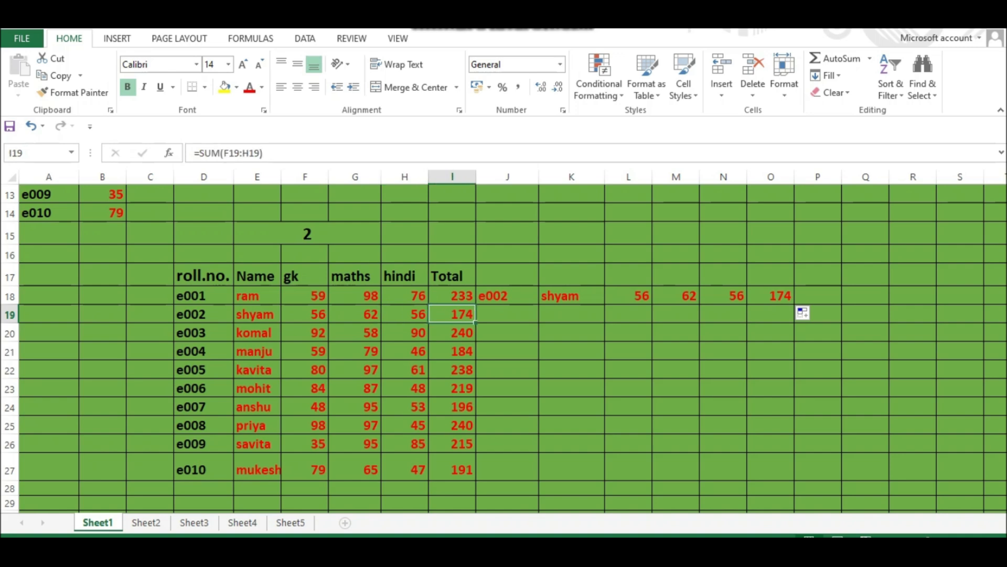
{"action": "left_click", "coordinate": [770, 295]}
{"action": "left_click", "coordinate": [723, 295]}
{"action": "left_click", "coordinate": [676, 296]}
{"action": "left_click", "coordinate": [628, 295]}
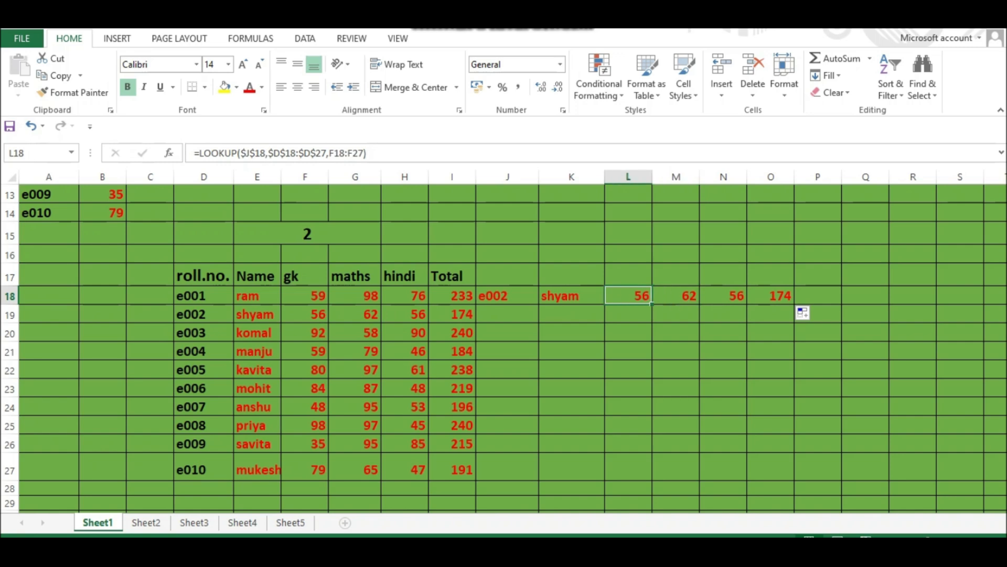
- Change the lookup value in J18 to e008
{"action": "left_click", "coordinate": [508, 295]}
{"action": "double_click", "coordinate": [507, 295]}
{"action": "key", "text": "BackSpace"}
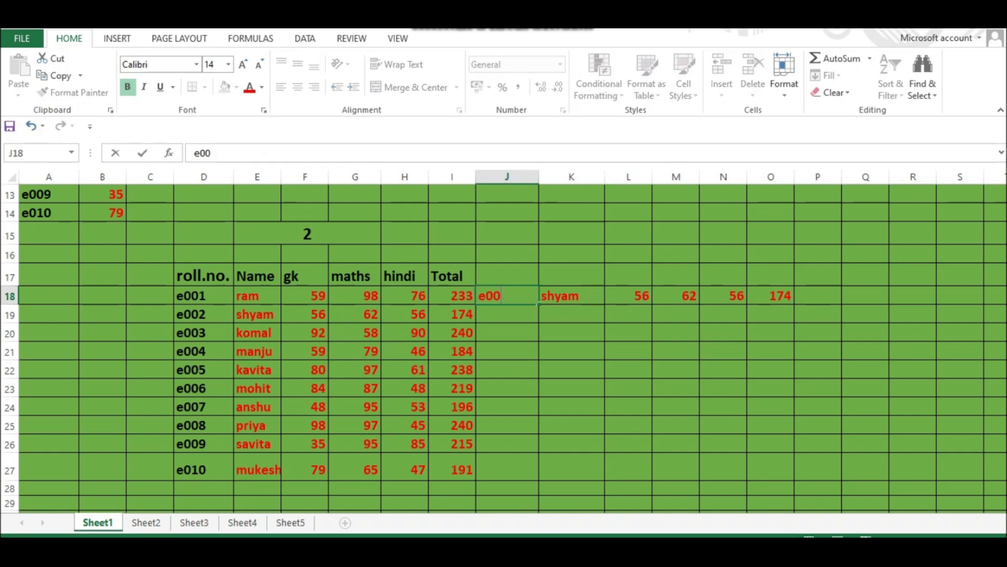
{"action": "type", "text": "8"}
{"action": "key", "text": "Return"}
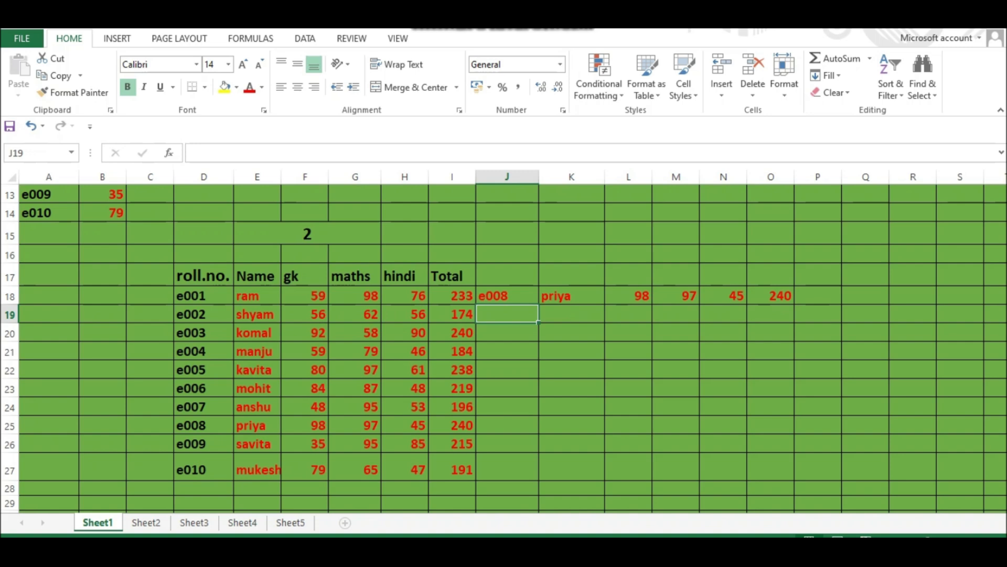
- Check the e008 results against the table, then clear the lookup value and formulas from J18:O18
{"action": "left_click", "coordinate": [257, 425]}
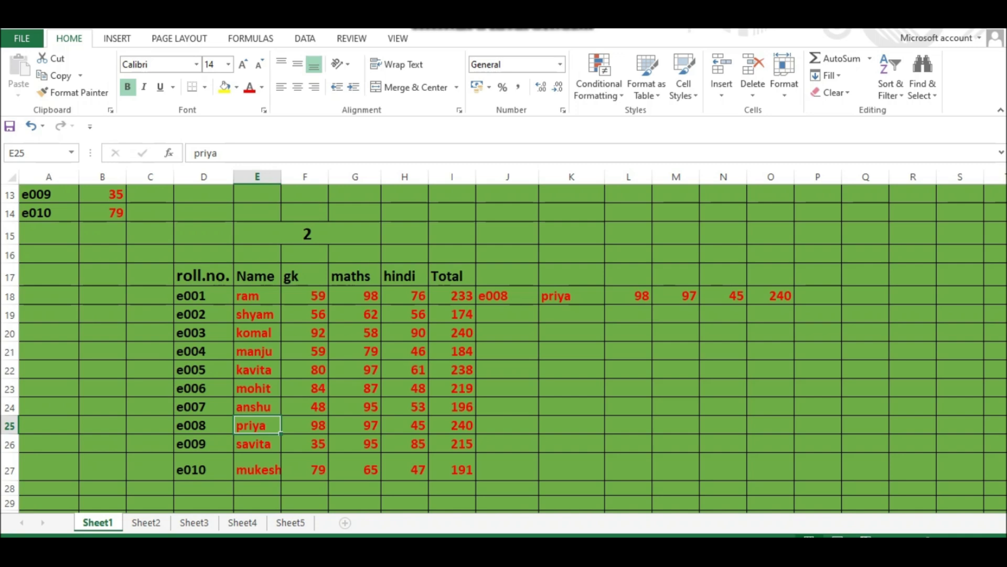
{"action": "left_click", "coordinate": [628, 296]}
{"action": "left_click", "coordinate": [676, 295]}
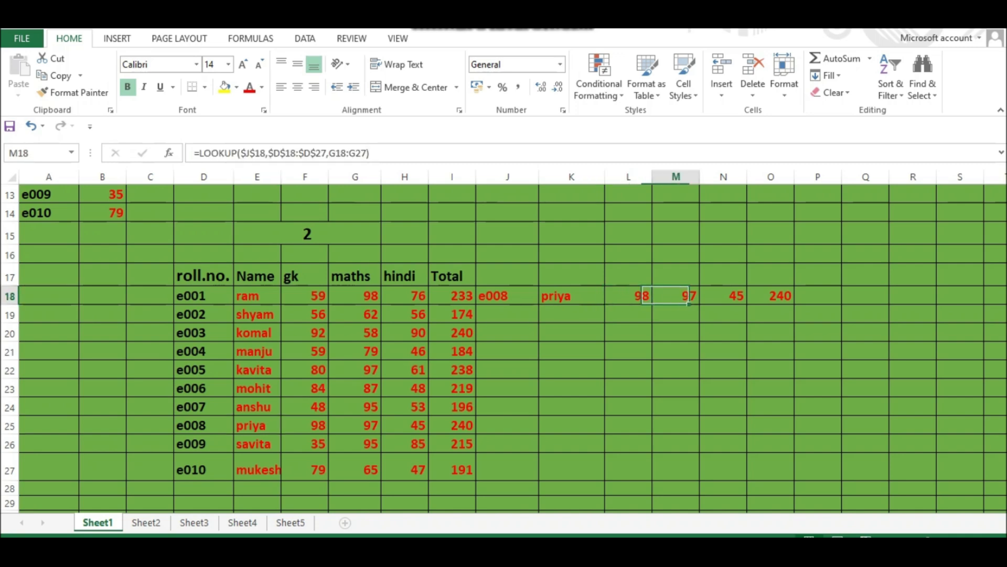
{"action": "left_click", "coordinate": [723, 295]}
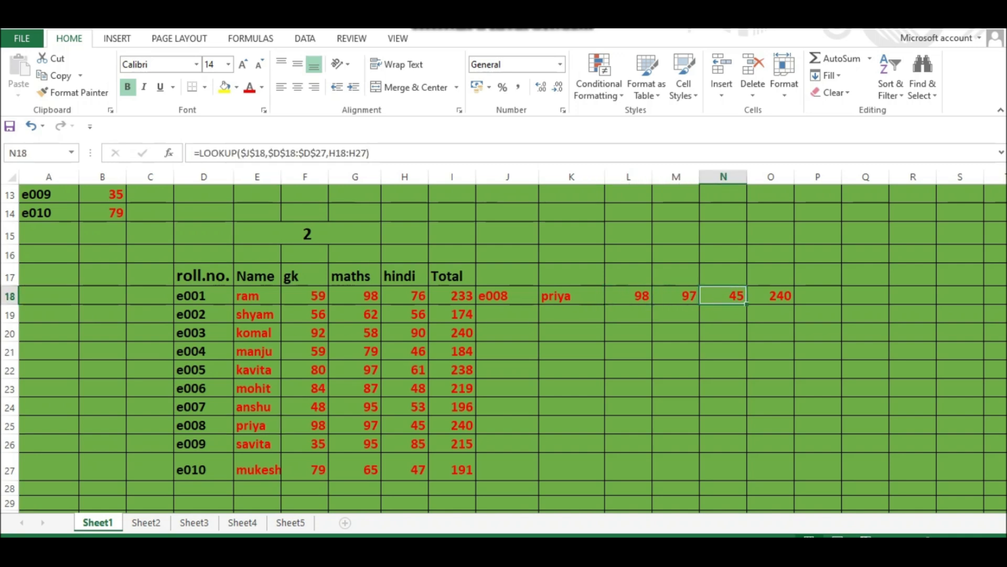
{"action": "left_click", "coordinate": [771, 296]}
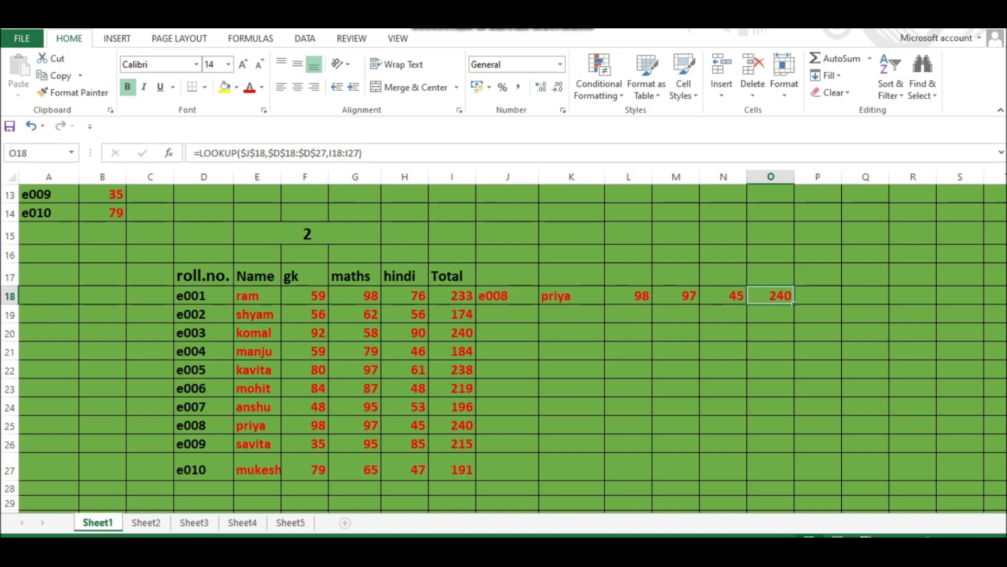
{"action": "left_click", "coordinate": [507, 296]}
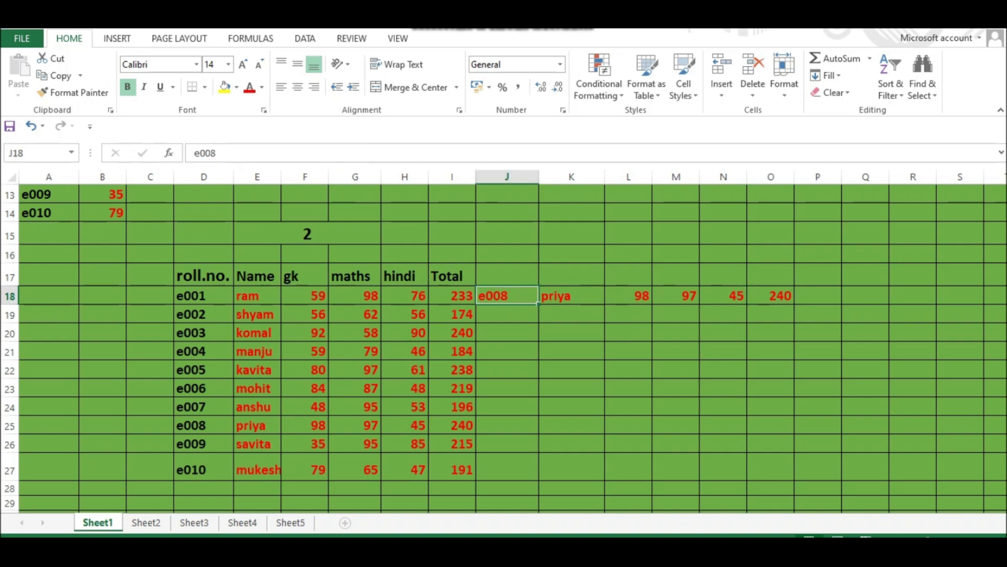
{"action": "left_click_drag", "start_coordinate": [507, 296], "coordinate": [770, 296]}
{"action": "key", "text": "Delete"}
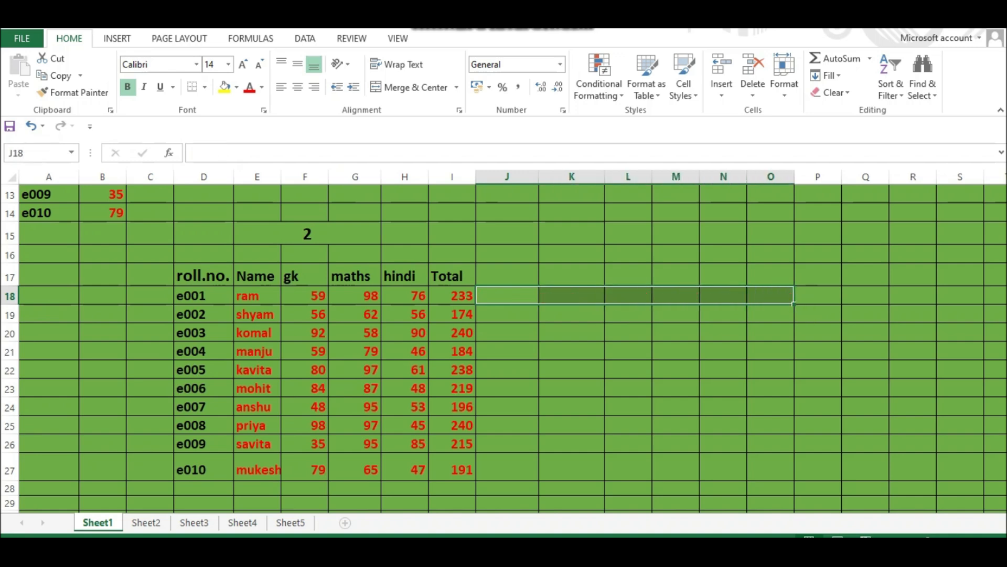
{"action": "left_click", "coordinate": [572, 334]}
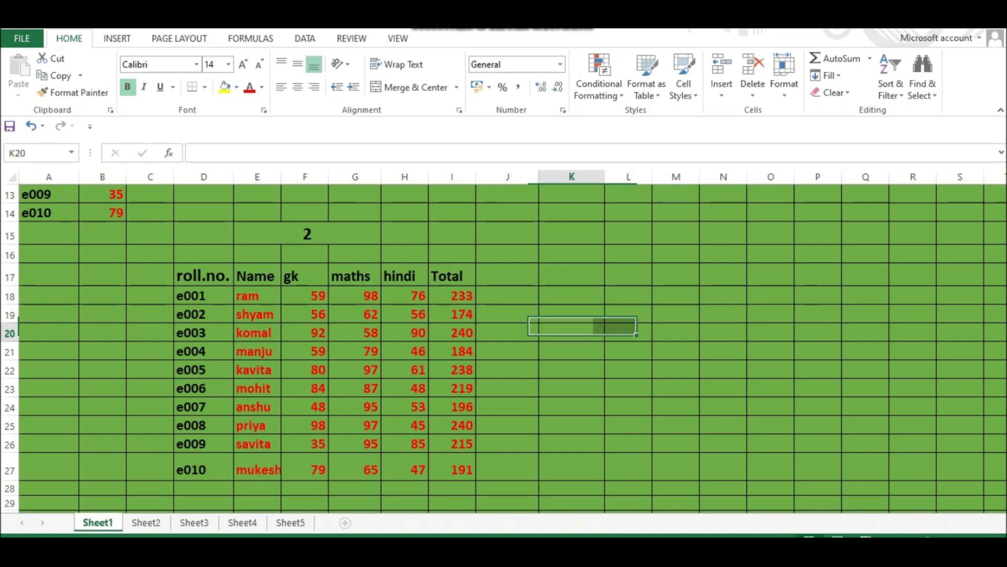
{"action": "left_click", "coordinate": [572, 295]}
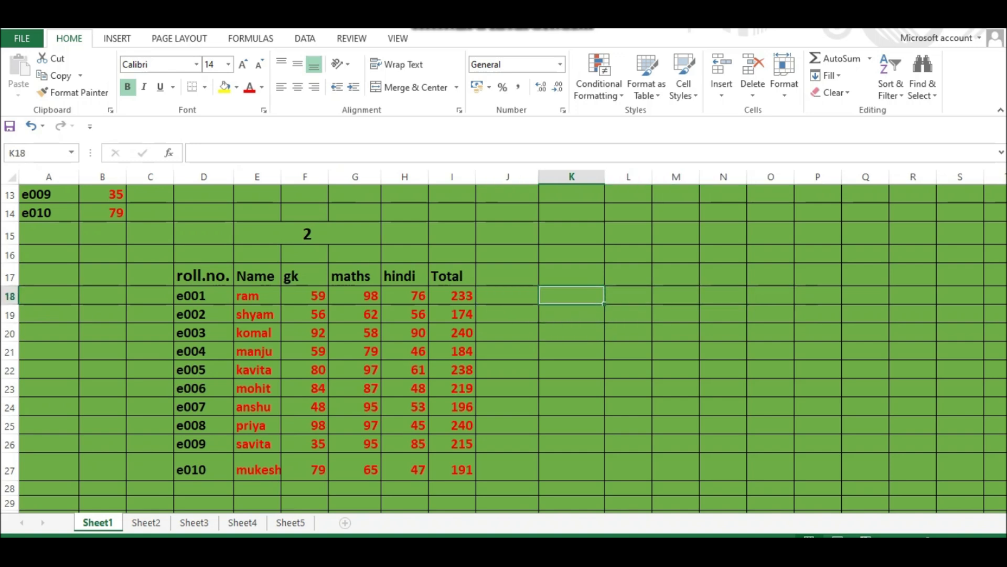
{"action": "left_click", "coordinate": [572, 274]}
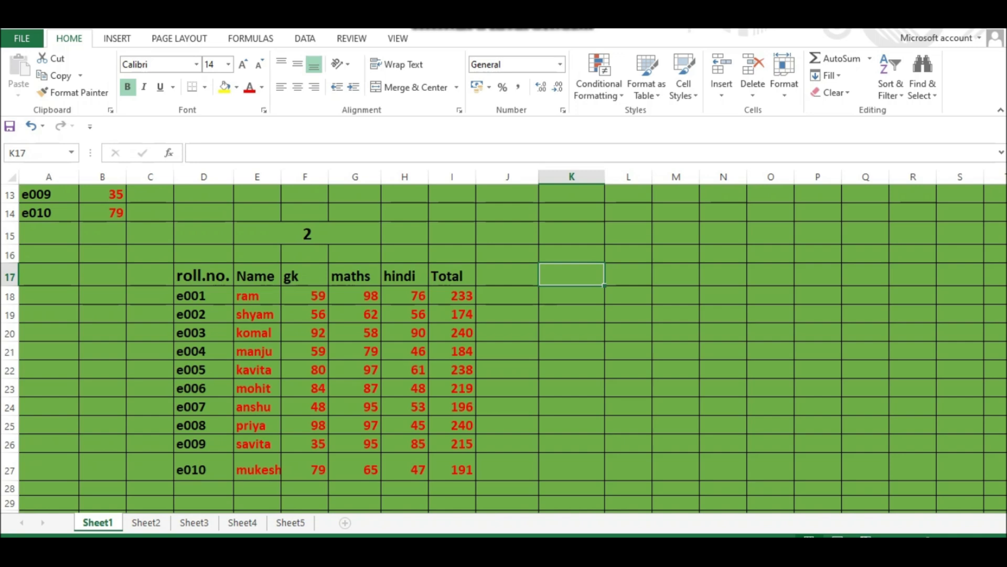
{"action": "left_click", "coordinate": [305, 314]}
{"action": "left_click_drag", "start_coordinate": [204, 275], "coordinate": [486, 490]}
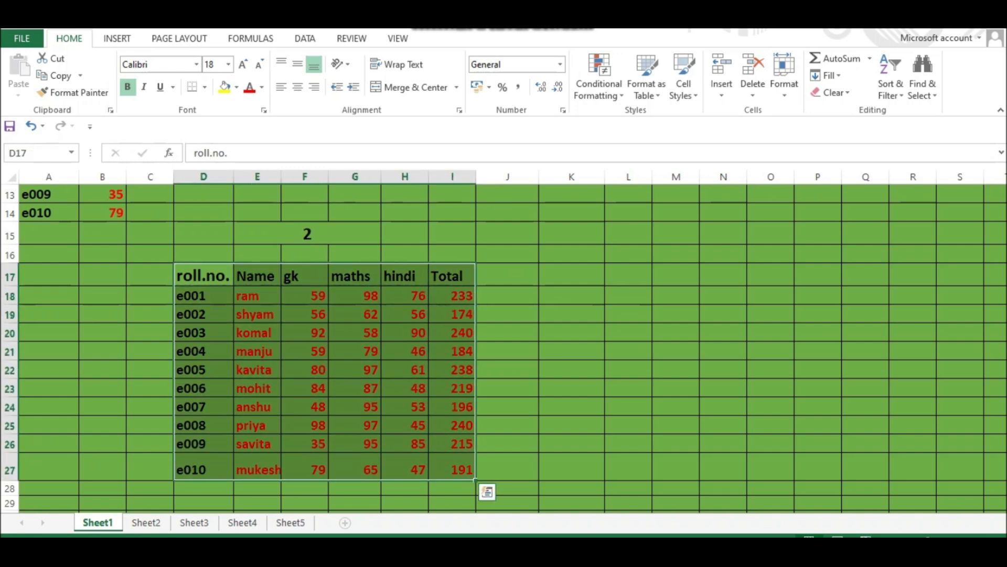
- Enter the formula =VLOOKUP(J17,D18:I27,6) in K17 to return the total for the roll number in J17
{"action": "left_click", "coordinate": [572, 275]}
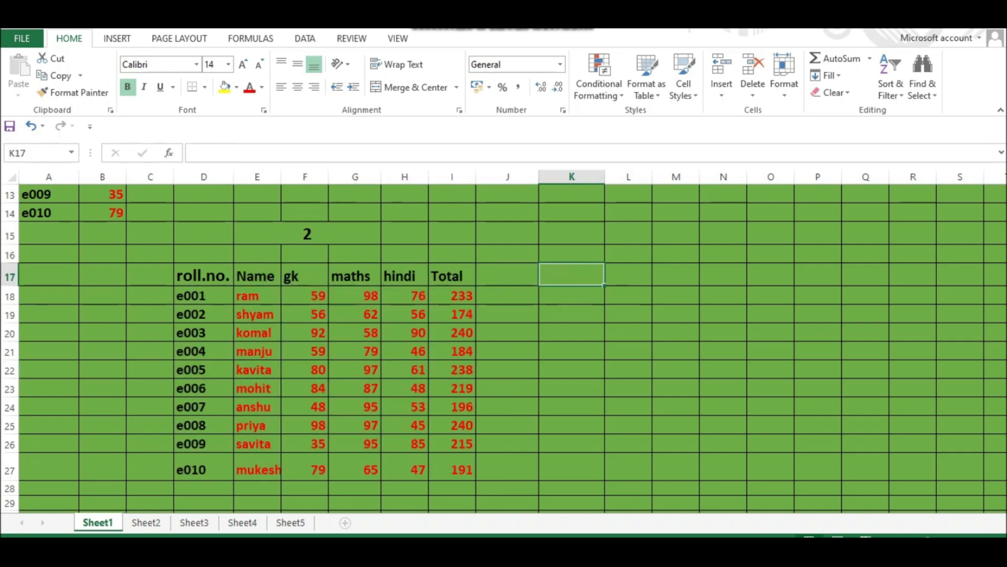
{"action": "type", "text": "="}
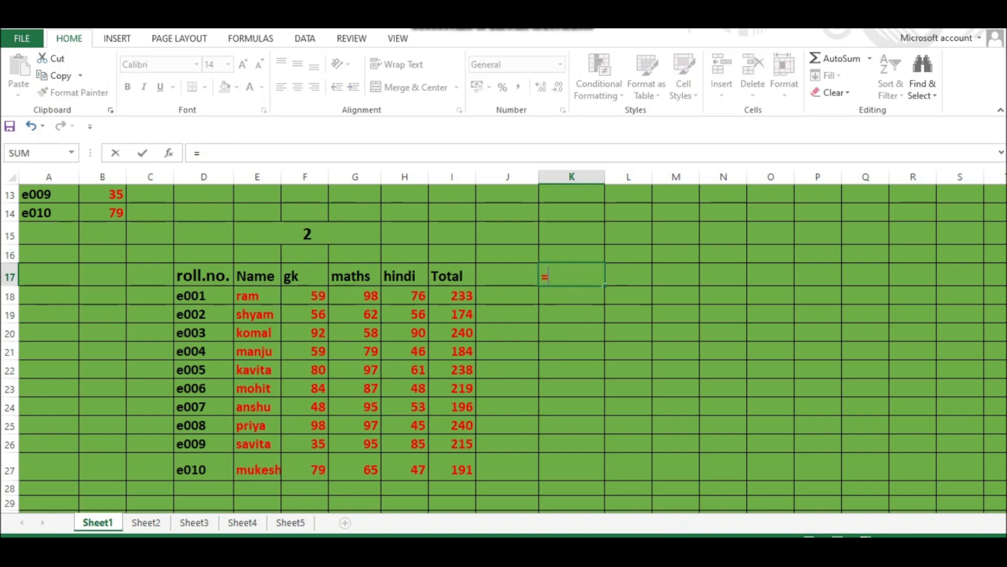
{"action": "type", "text": "v"}
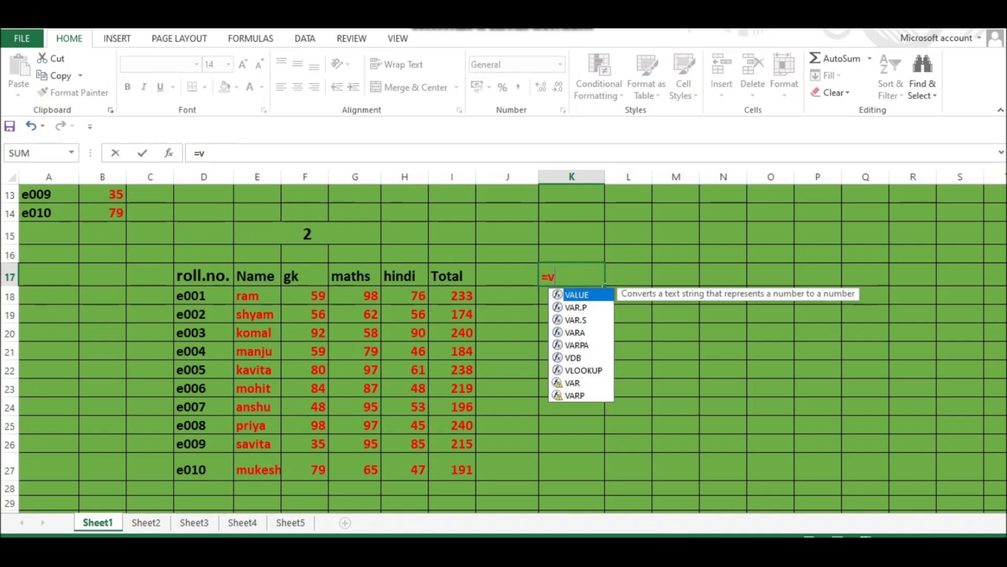
{"action": "type", "text": "loo"}
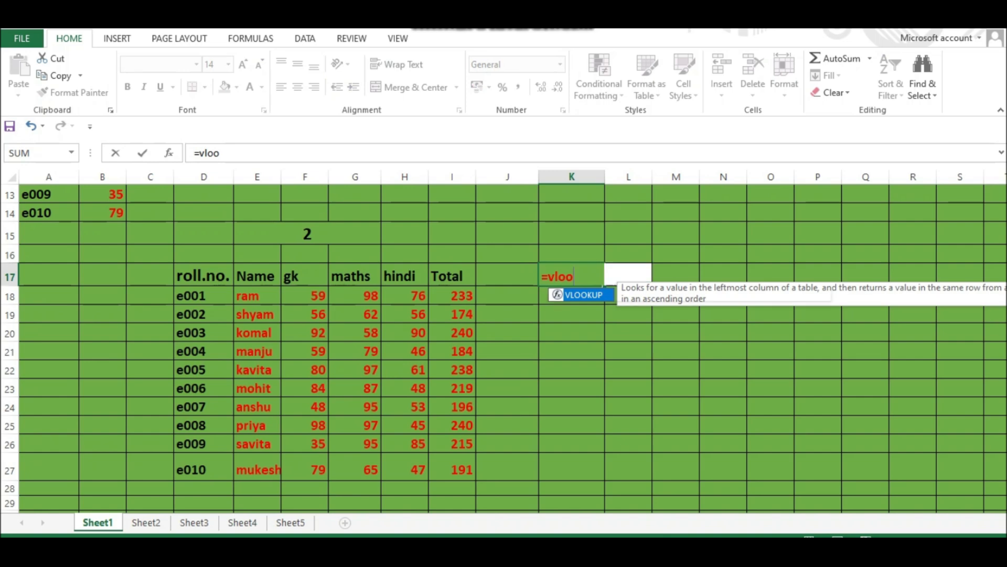
{"action": "key", "text": "Tab"}
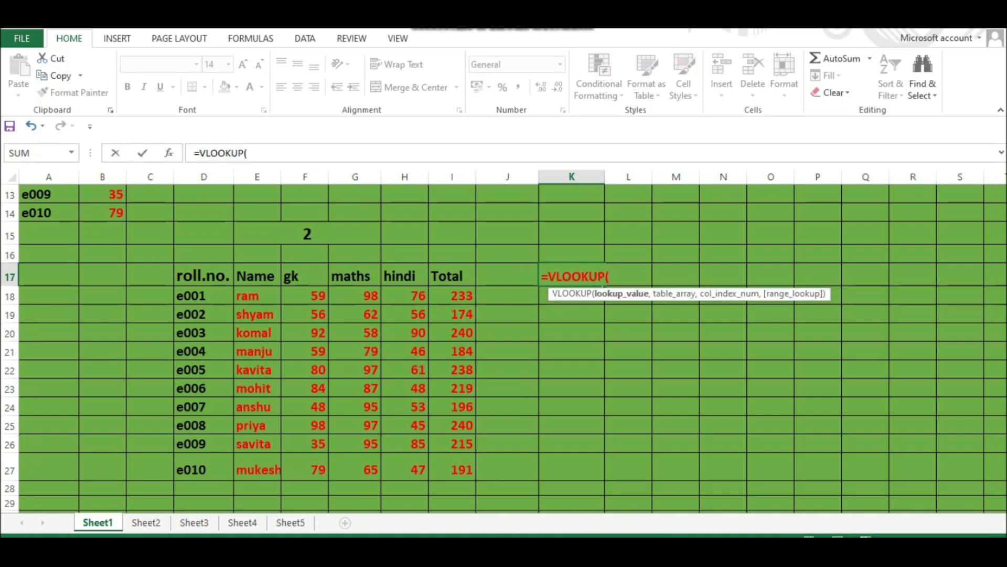
{"action": "left_click", "coordinate": [508, 275]}
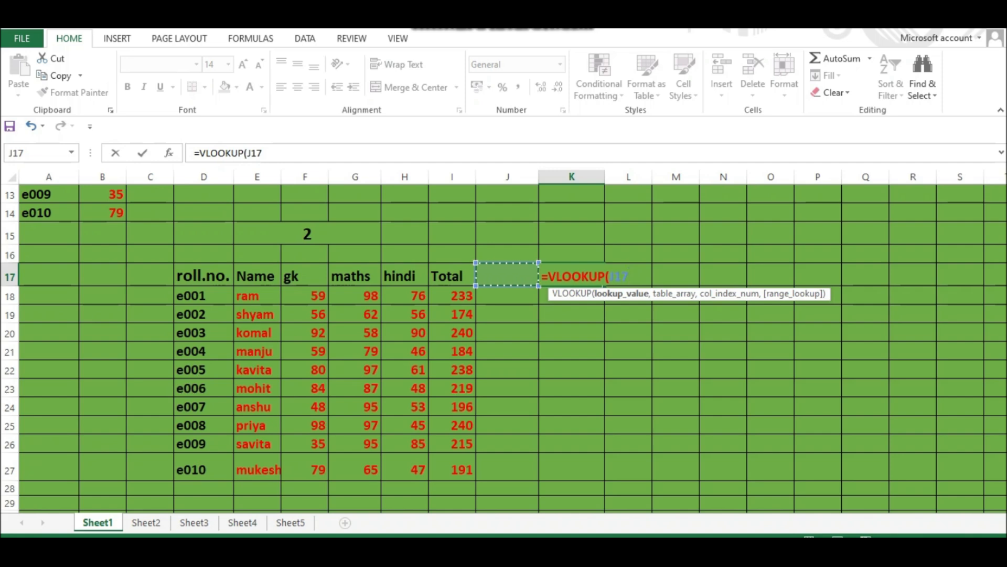
{"action": "type", "text": ","}
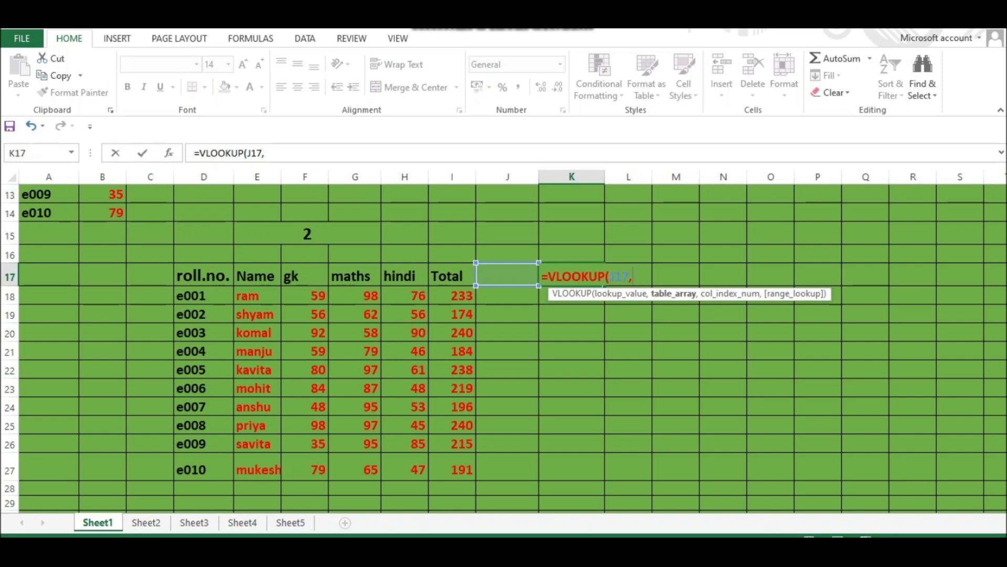
{"action": "left_click_drag", "start_coordinate": [192, 295], "coordinate": [464, 468]}
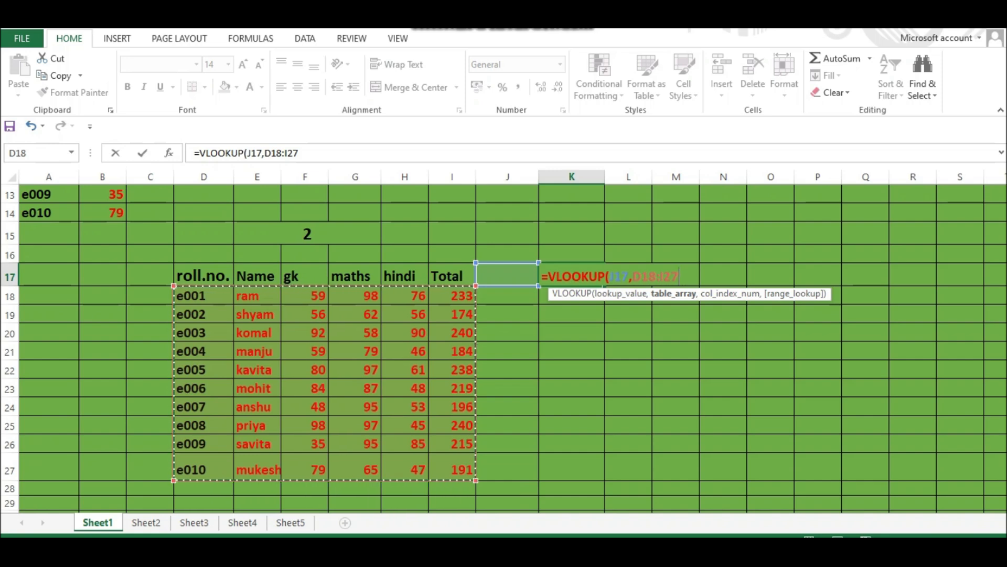
{"action": "type", "text": ","}
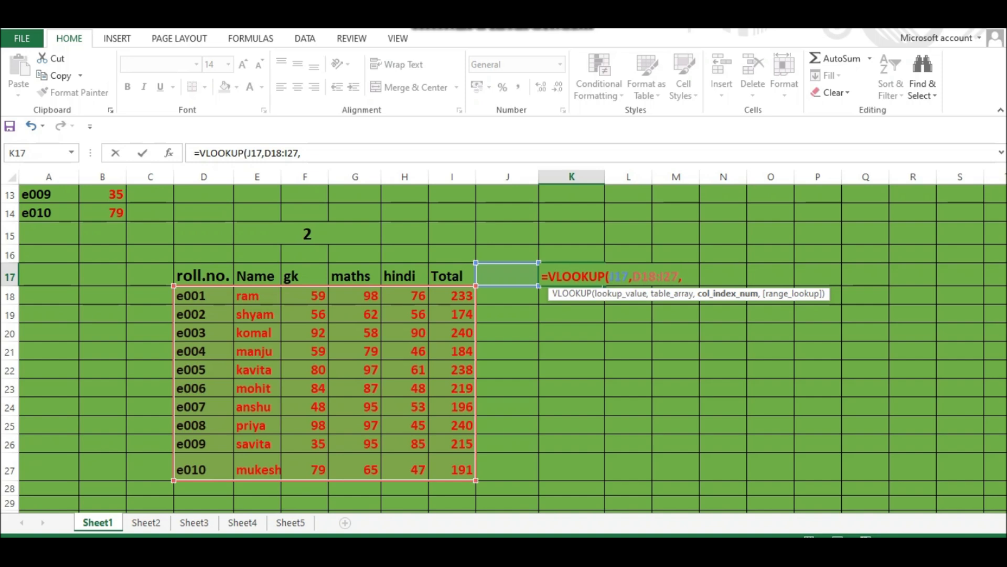
{"action": "type", "text": "6"}
{"action": "type", "text": ")"}
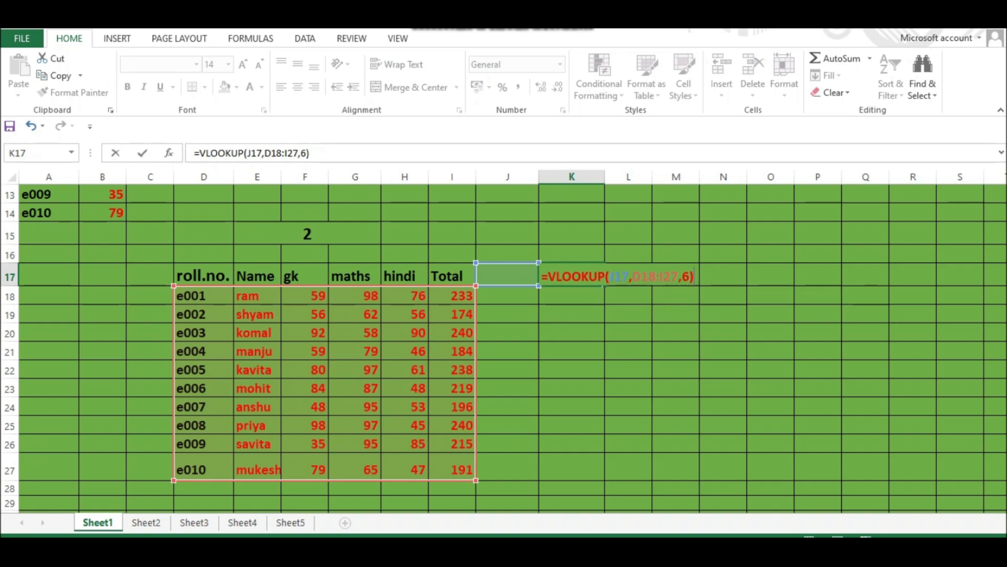
{"action": "key", "text": "Return"}
- Enter e003 as the lookup value in J17 and check the returned total against e003's row in the table
{"action": "left_click", "coordinate": [507, 275]}
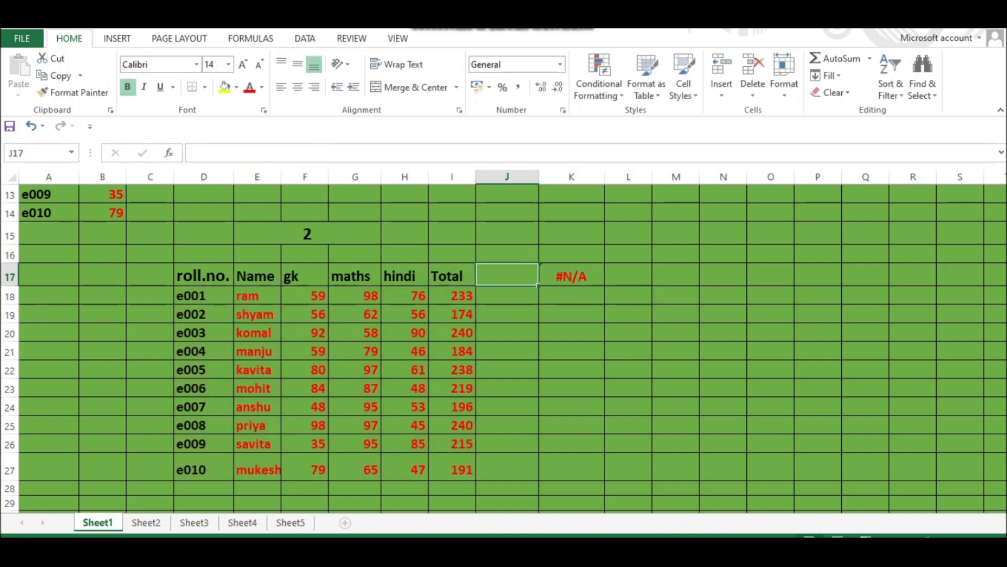
{"action": "type", "text": "e00"}
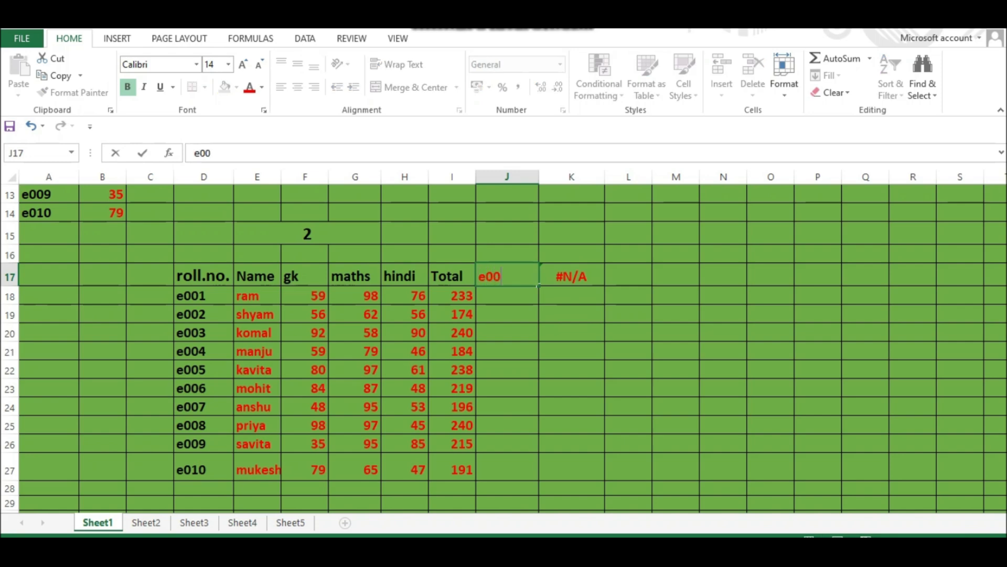
{"action": "type", "text": "3"}
{"action": "key", "text": "Return"}
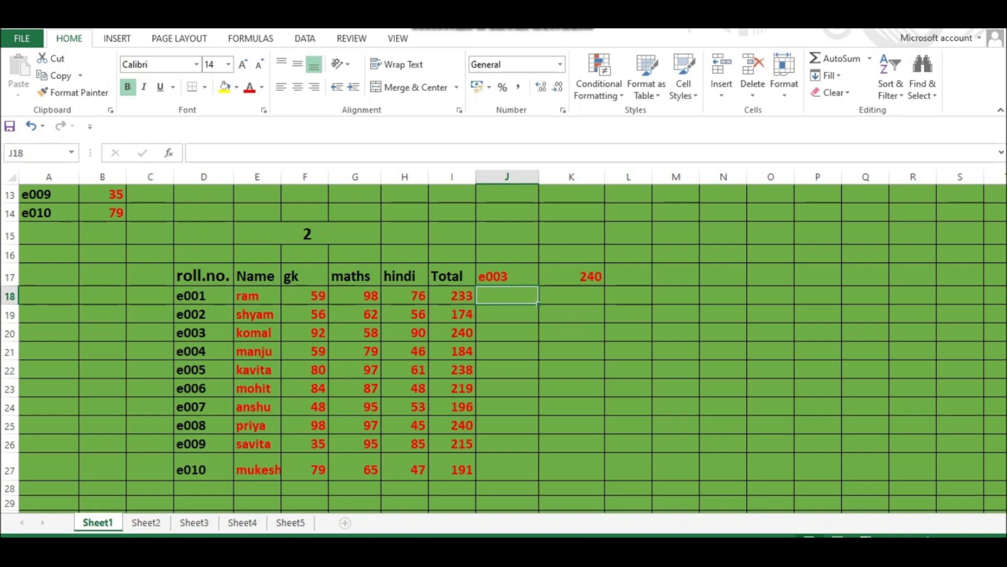
{"action": "left_click", "coordinate": [506, 275]}
{"action": "left_click", "coordinate": [572, 275]}
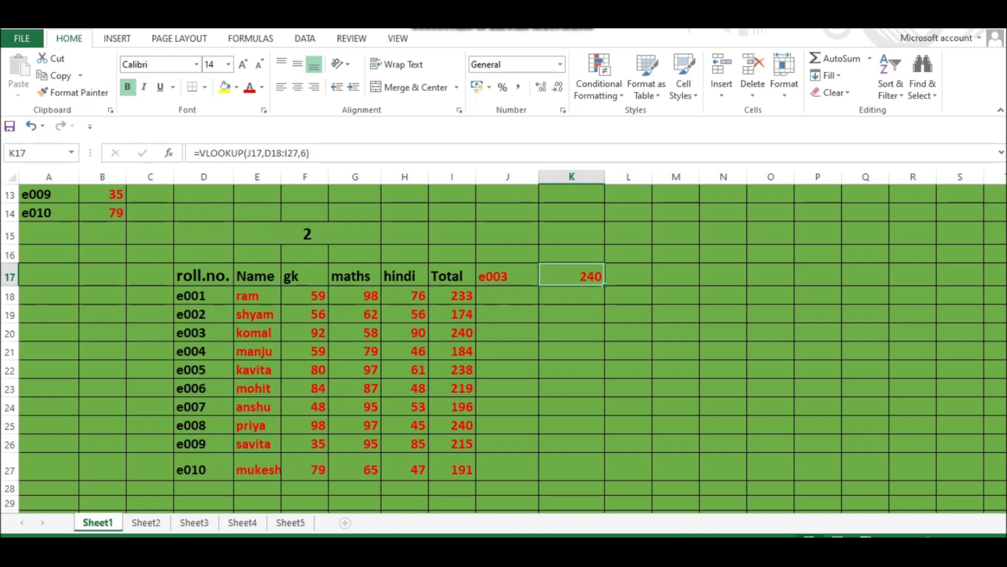
{"action": "left_click", "coordinate": [203, 333]}
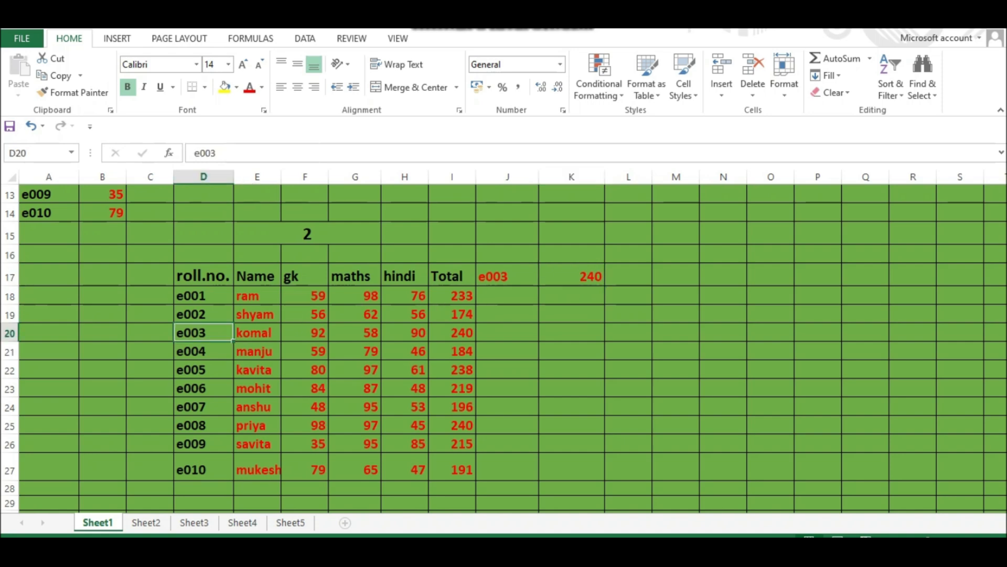
{"action": "left_click", "coordinate": [257, 332]}
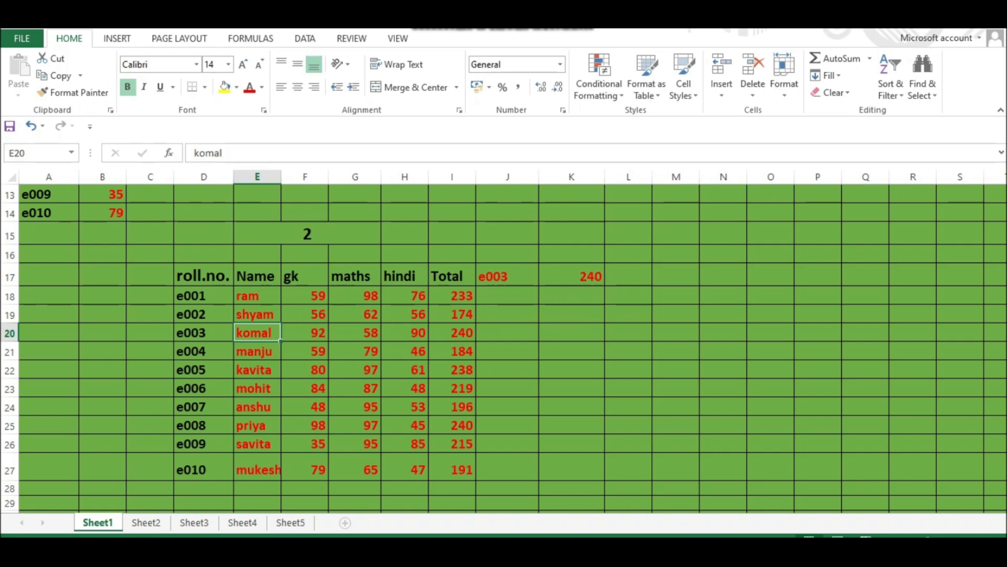
{"action": "left_click", "coordinate": [452, 333]}
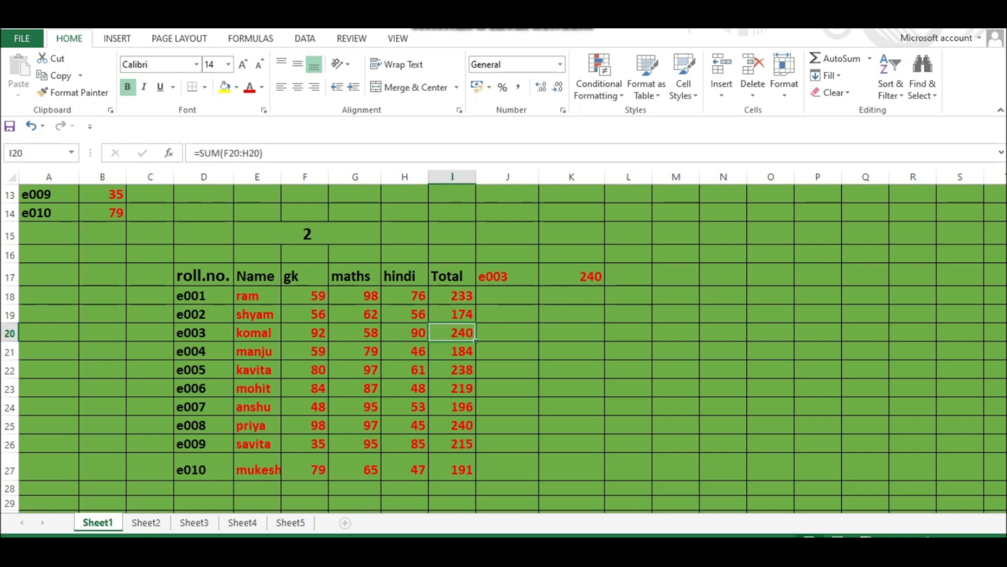
- Change the lookup value in J17 to e007 and compare the result with e007's total in the table
{"action": "double_click", "coordinate": [502, 276]}
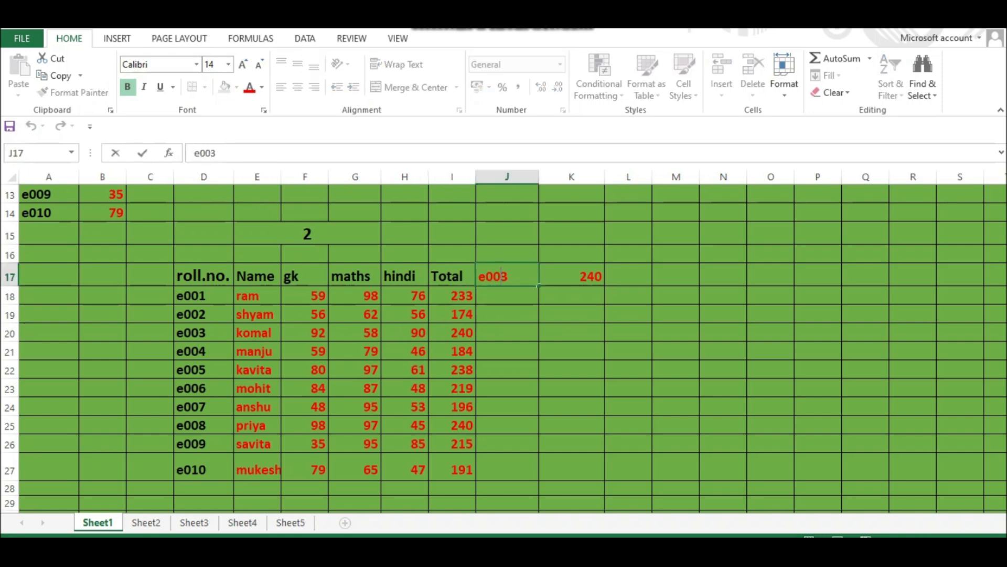
{"action": "key", "text": "BackSpace"}
{"action": "type", "text": "7"}
{"action": "key", "text": "Return"}
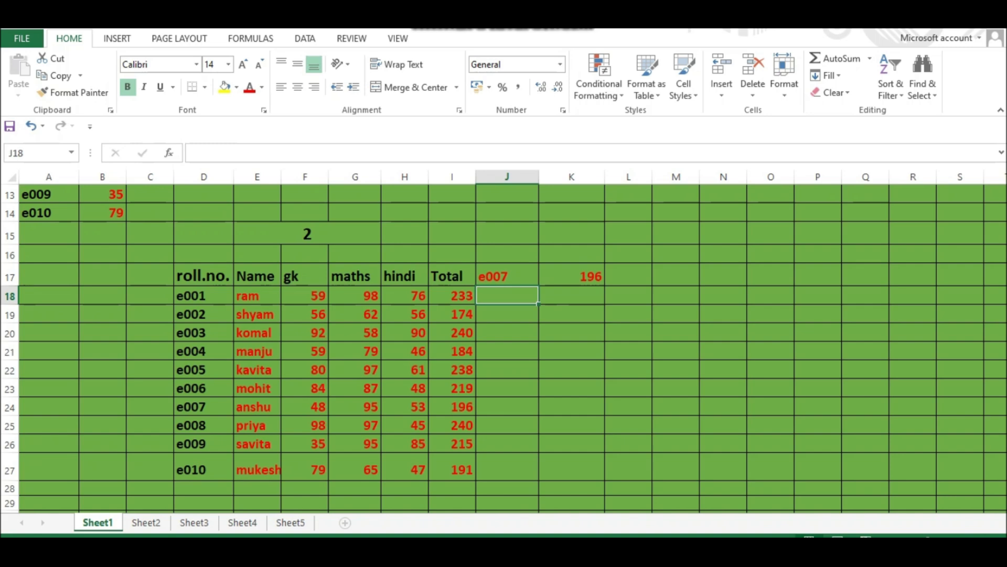
{"action": "left_click", "coordinate": [452, 406]}
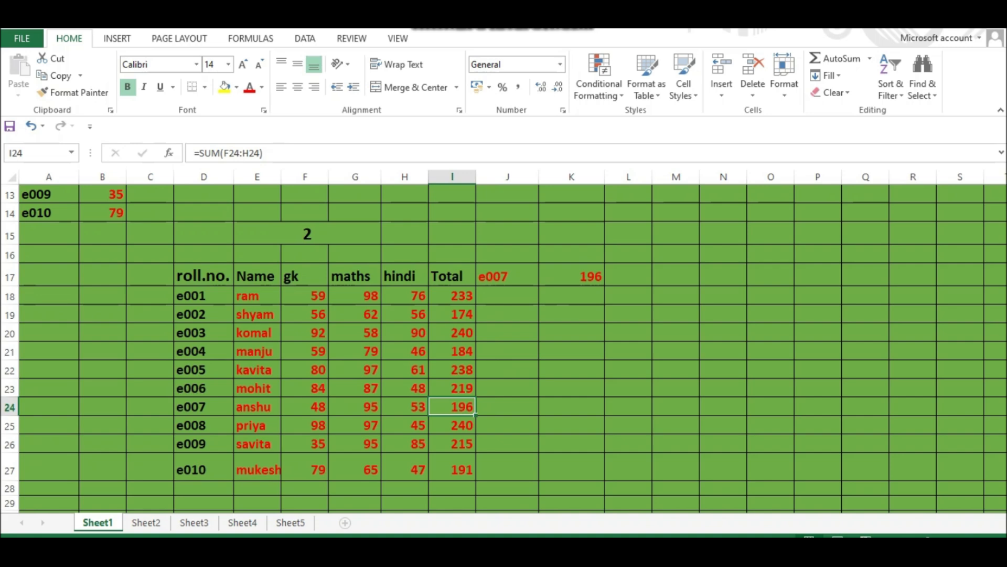
- Change K17's column index to 4 so it returns the maths score, and check it against e007's row
{"action": "left_click", "coordinate": [572, 277]}
{"action": "double_click", "coordinate": [590, 276]}
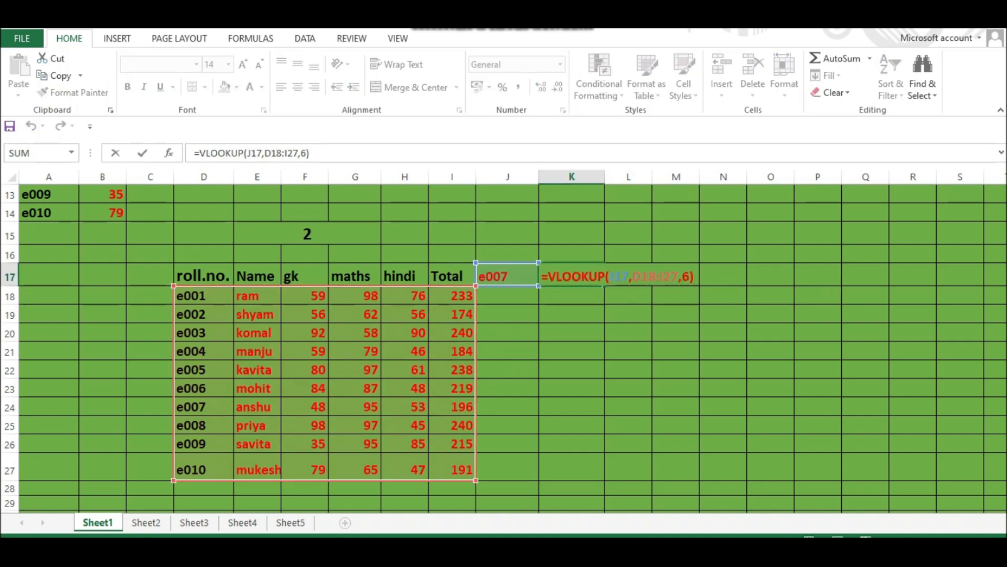
{"action": "key", "text": "BackSpace"}
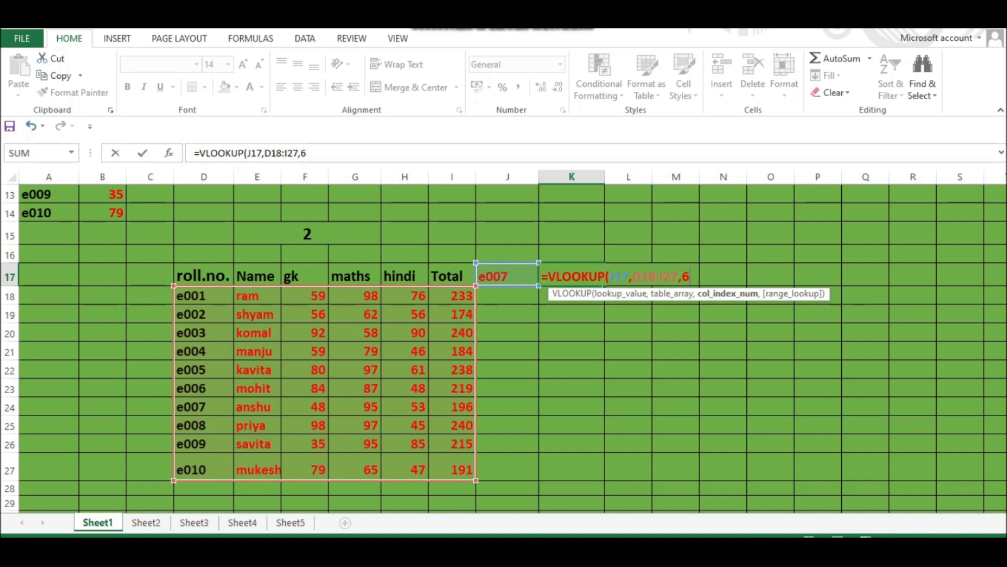
{"action": "key", "text": "BackSpace"}
{"action": "type", "text": "4)"}
{"action": "key", "text": "Return"}
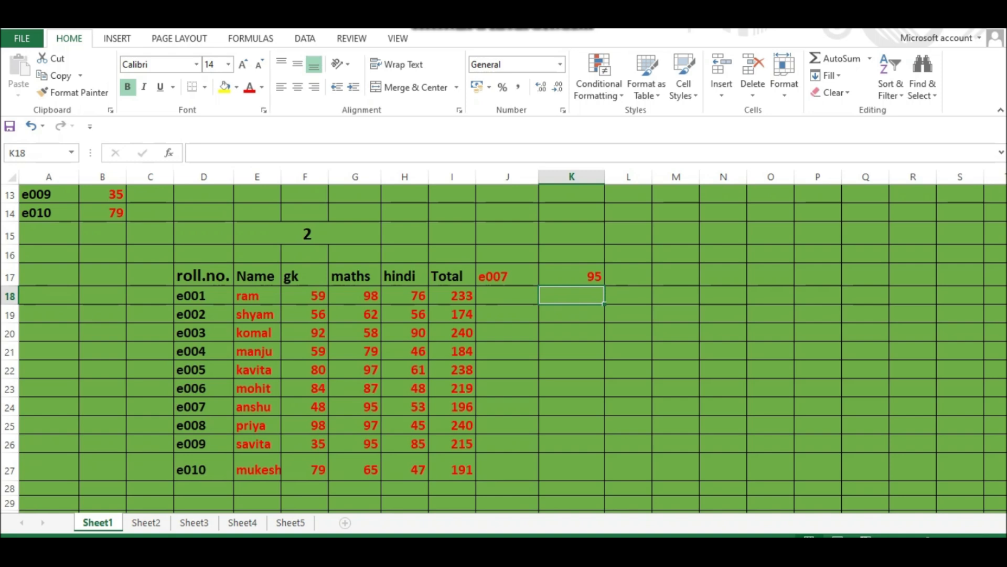
{"action": "left_click", "coordinate": [258, 407]}
{"action": "left_click", "coordinate": [356, 406]}
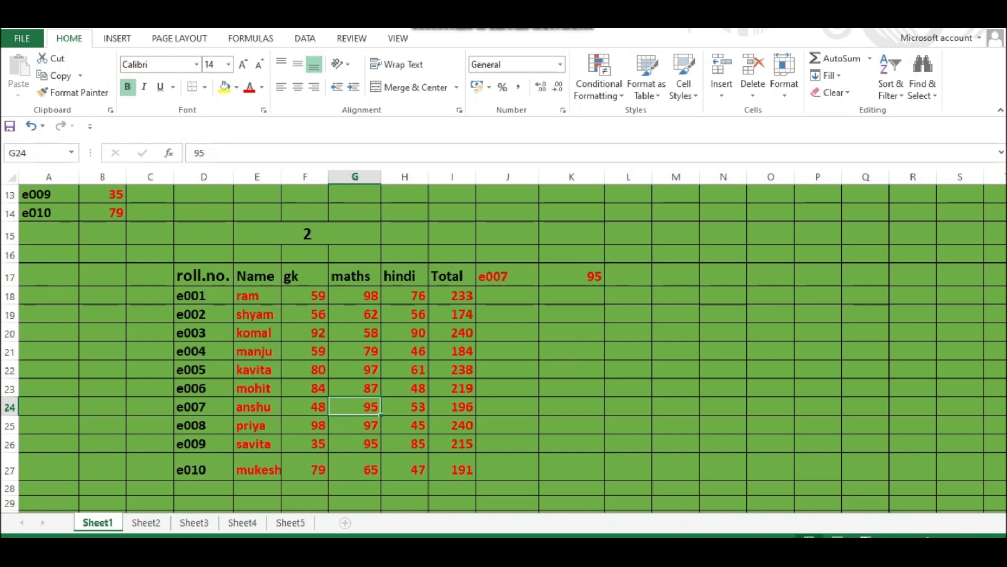
- Enter the formula =HLOOKUP(I41,L34:U39,5) in J41 to look up the hindi score for the roll number in I41 from the horizontal table
{"action": "scroll", "coordinate": [503, 346], "scroll_direction": "down", "scroll_amount": 4}
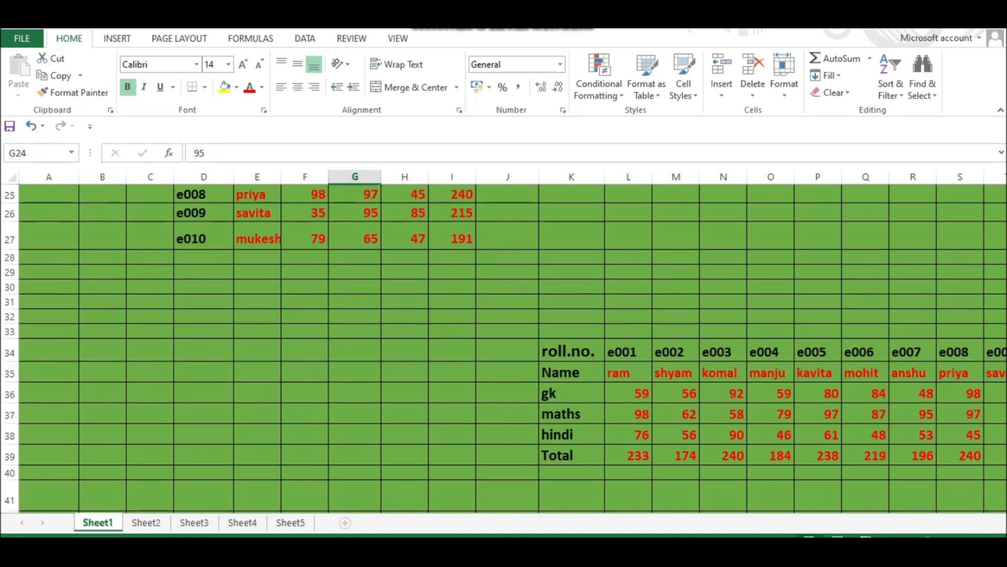
{"action": "scroll", "coordinate": [504, 346], "scroll_direction": "down", "scroll_amount": 2}
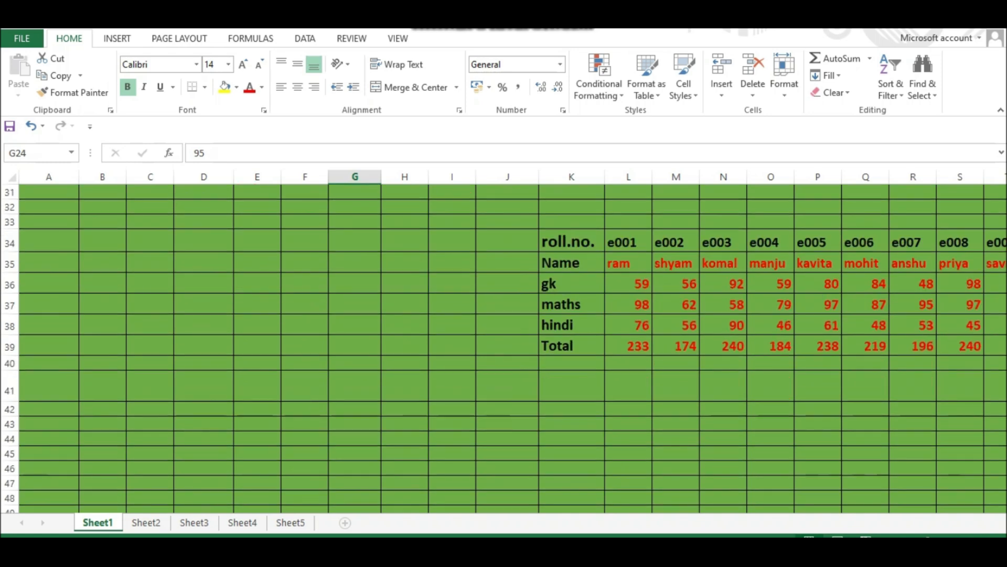
{"action": "left_click", "coordinate": [507, 385]}
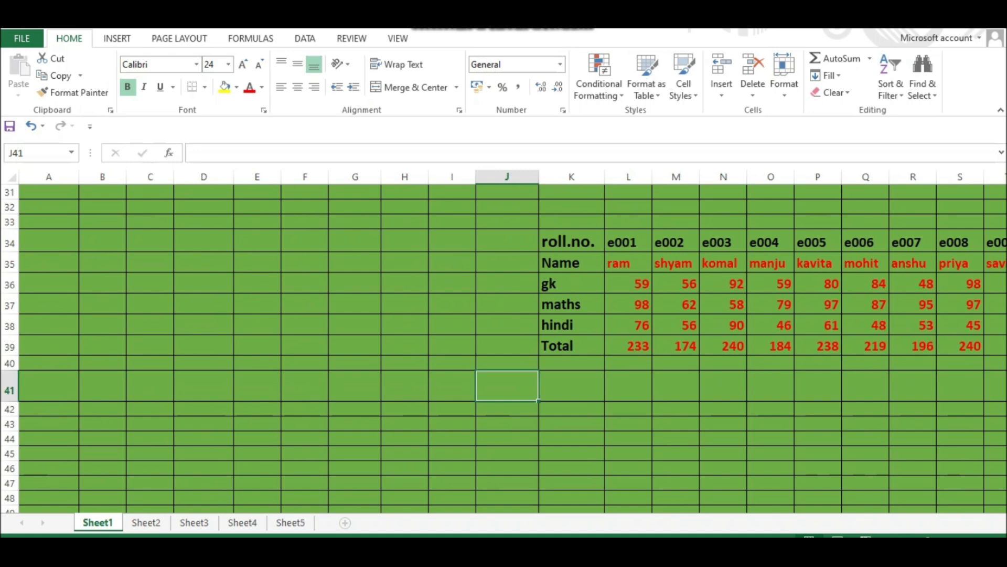
{"action": "type", "text": "="}
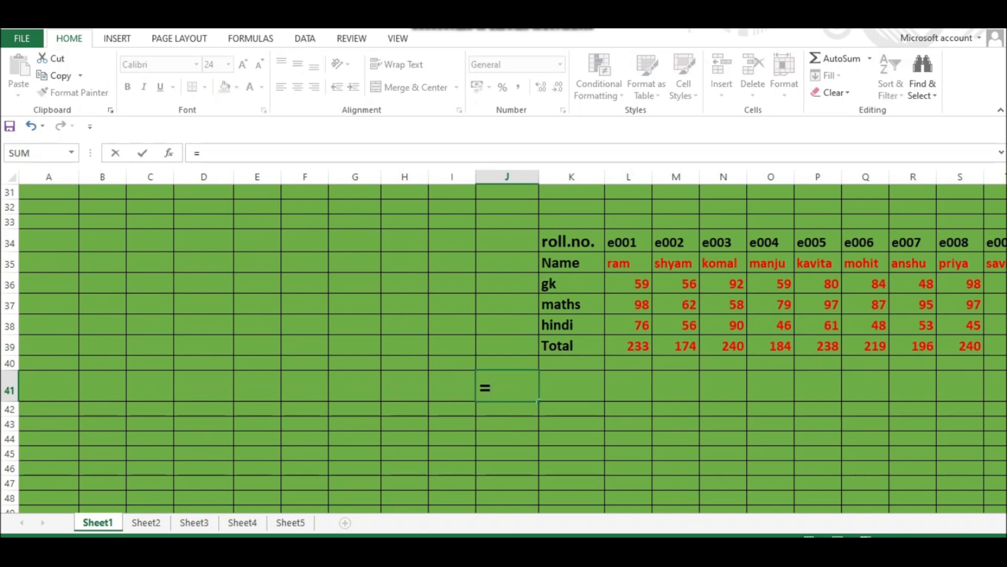
{"action": "type", "text": "hloo"}
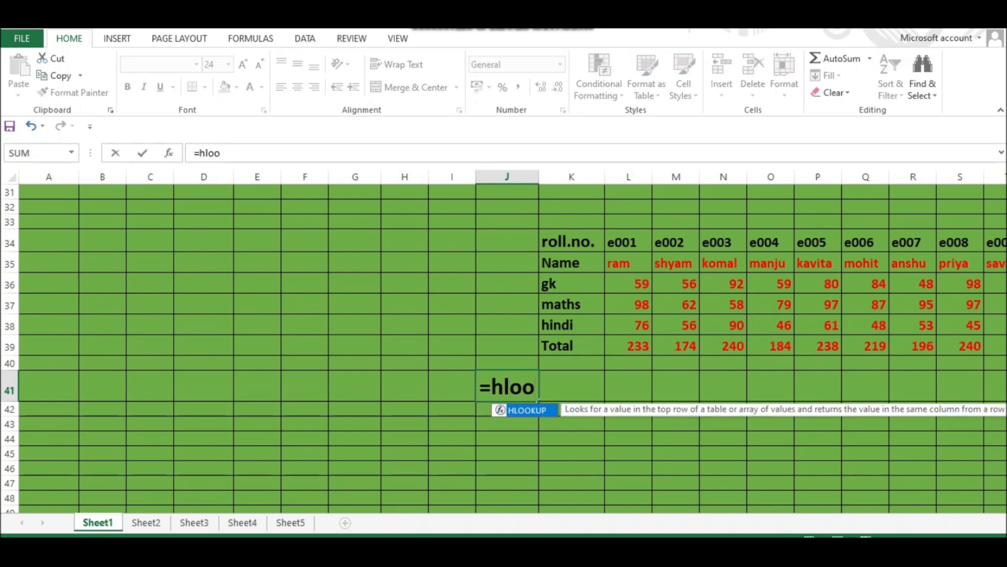
{"action": "key", "text": "Tab"}
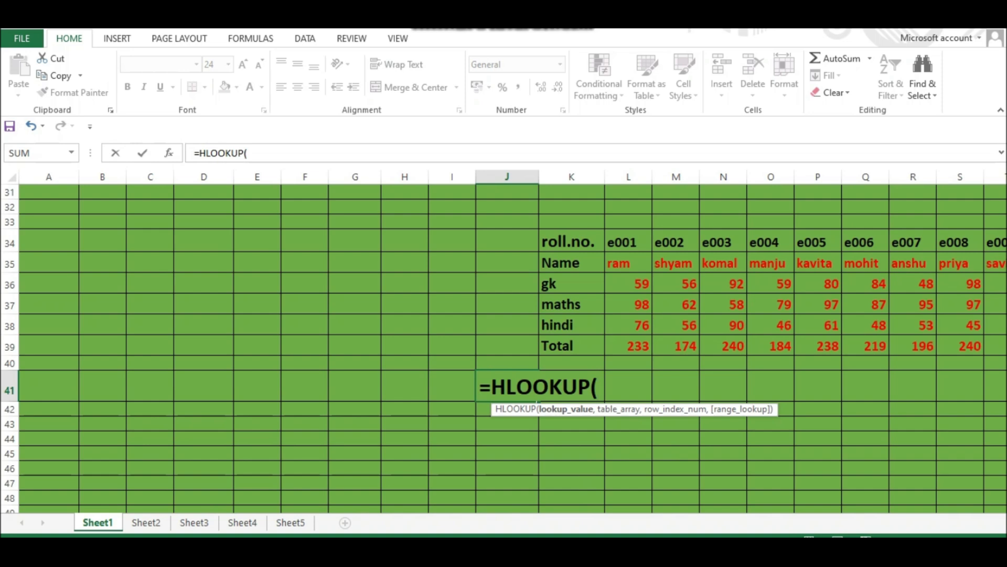
{"action": "left_click", "coordinate": [453, 386]}
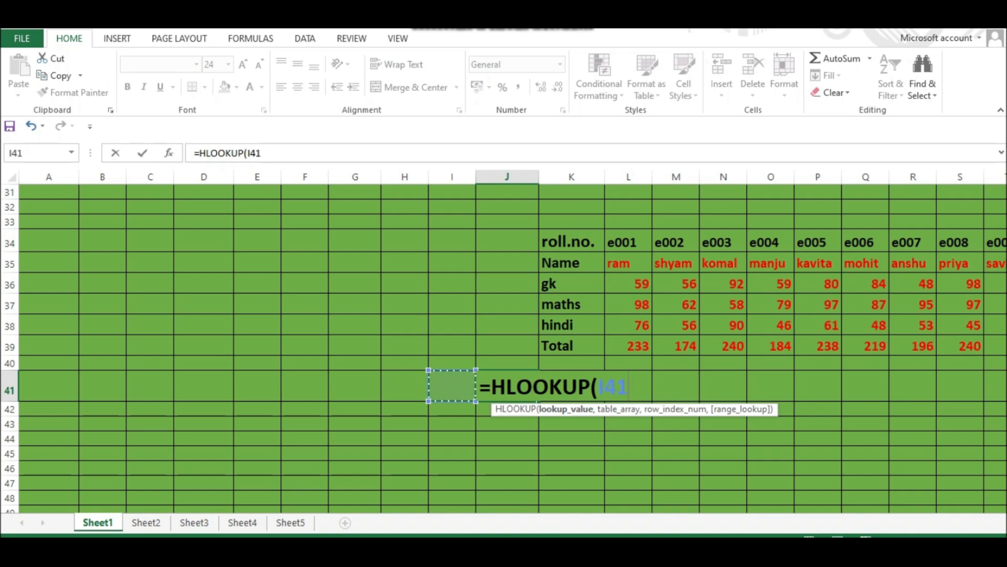
{"action": "type", "text": ","}
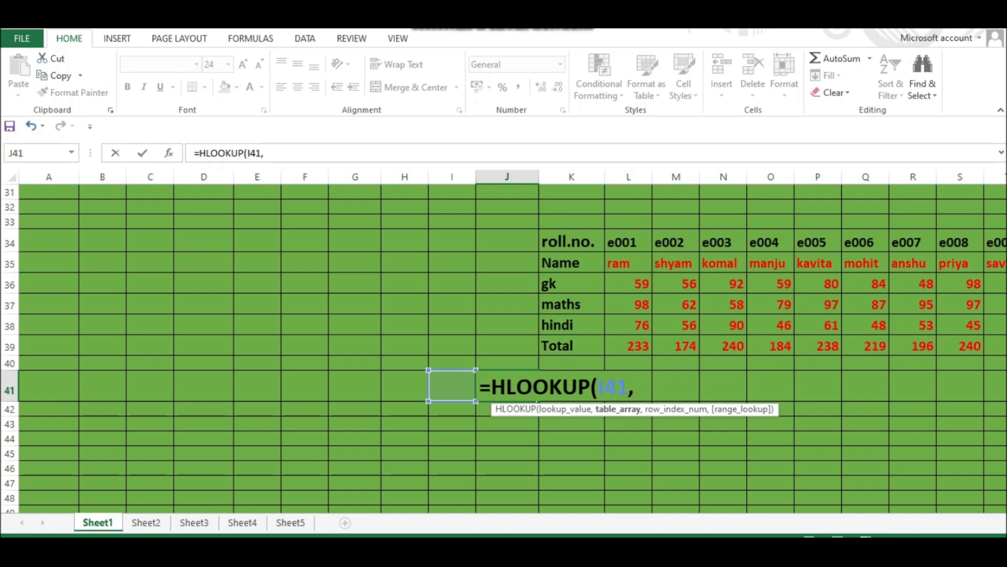
{"action": "left_click_drag", "start_coordinate": [627, 241], "coordinate": [913, 353]}
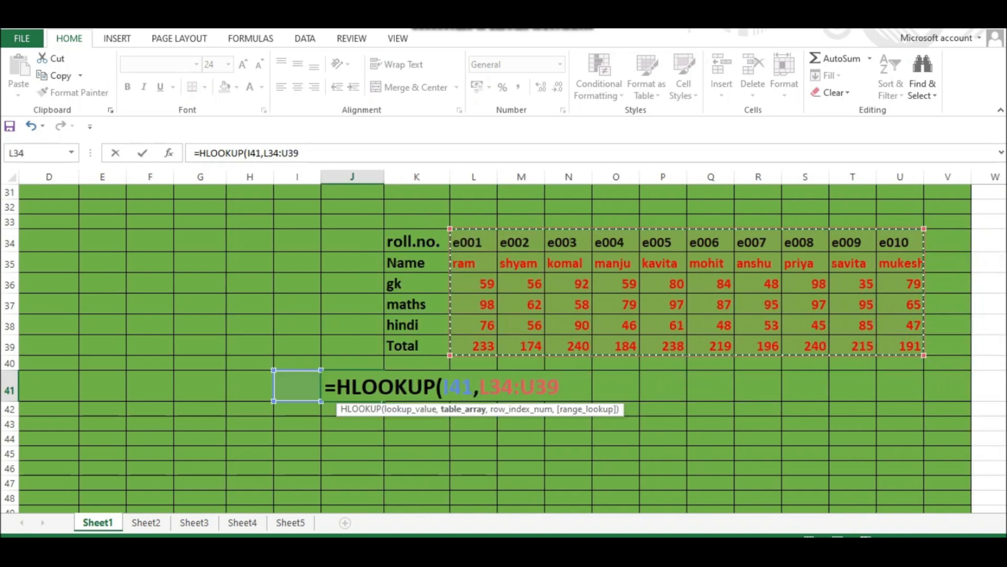
{"action": "type", "text": ","}
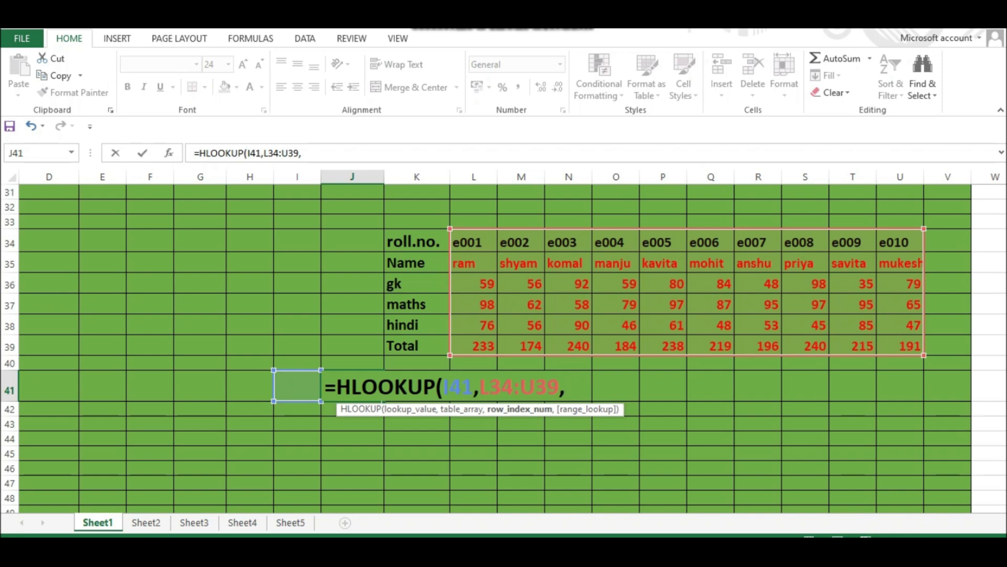
{"action": "type", "text": "5)"}
{"action": "key", "text": "Return"}
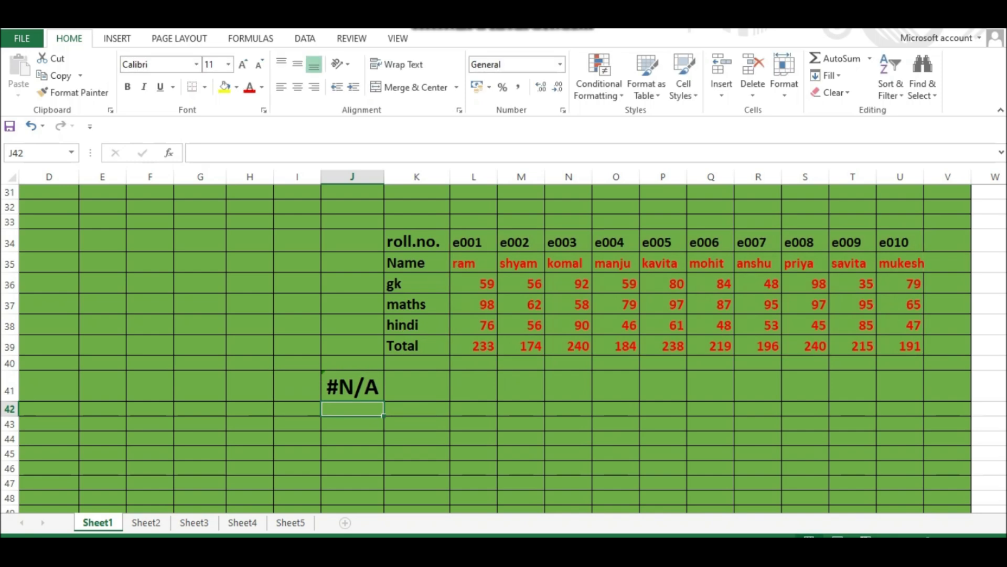
- Enter e006 as the lookup value in I41 so the HLOOKUP returns that student's hindi score
{"action": "left_click", "coordinate": [297, 386]}
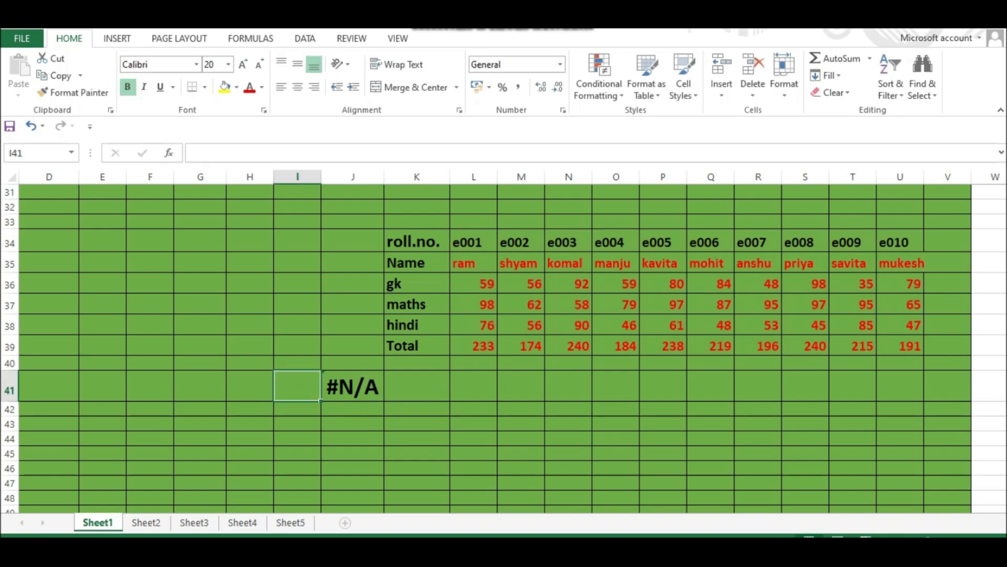
{"action": "type", "text": "e00"}
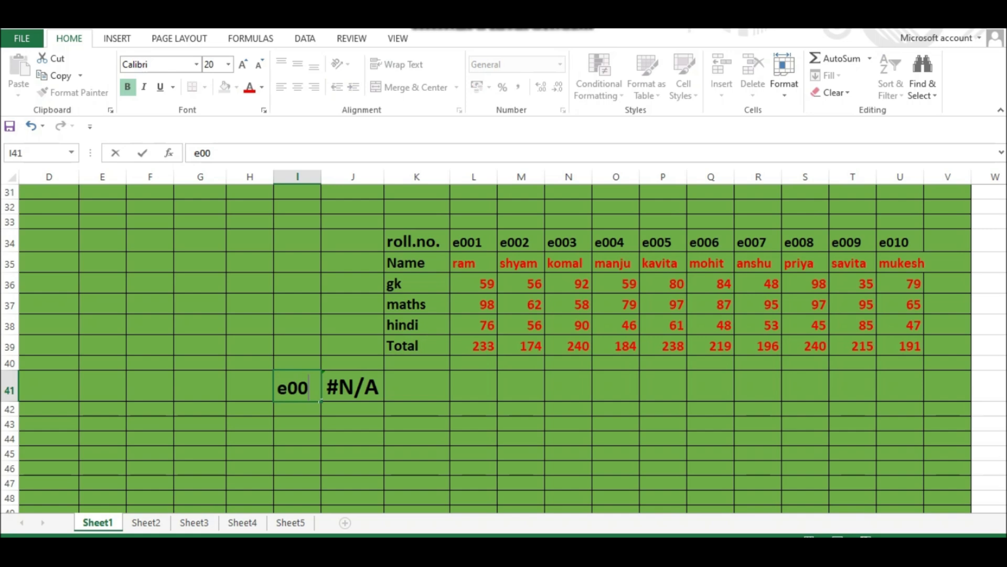
{"action": "type", "text": "6"}
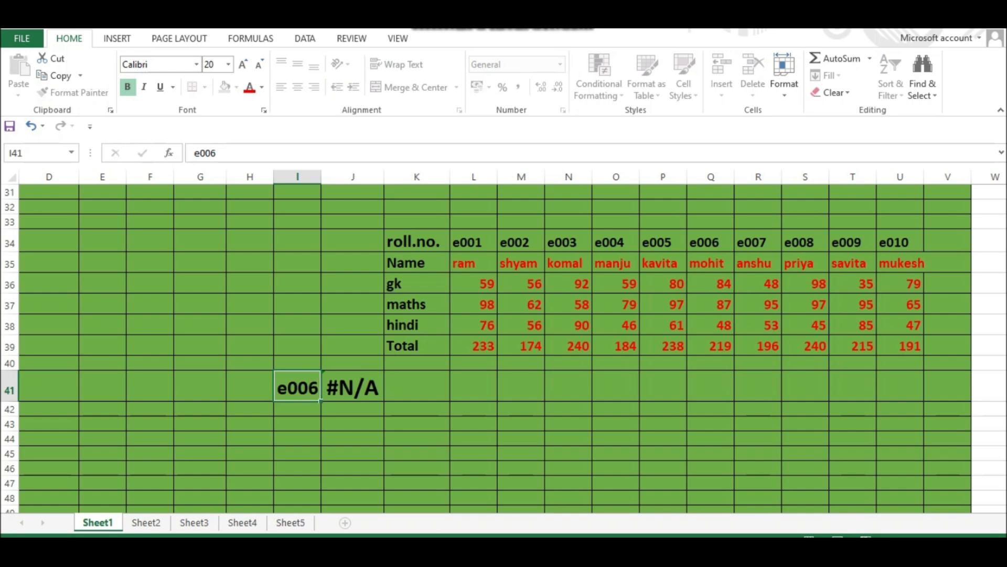
{"action": "key", "text": "Return"}
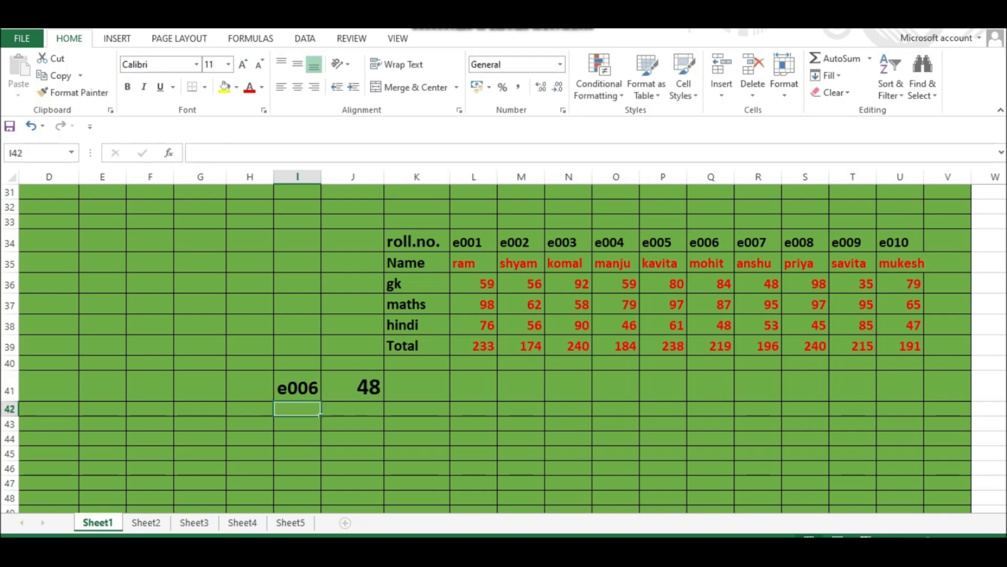